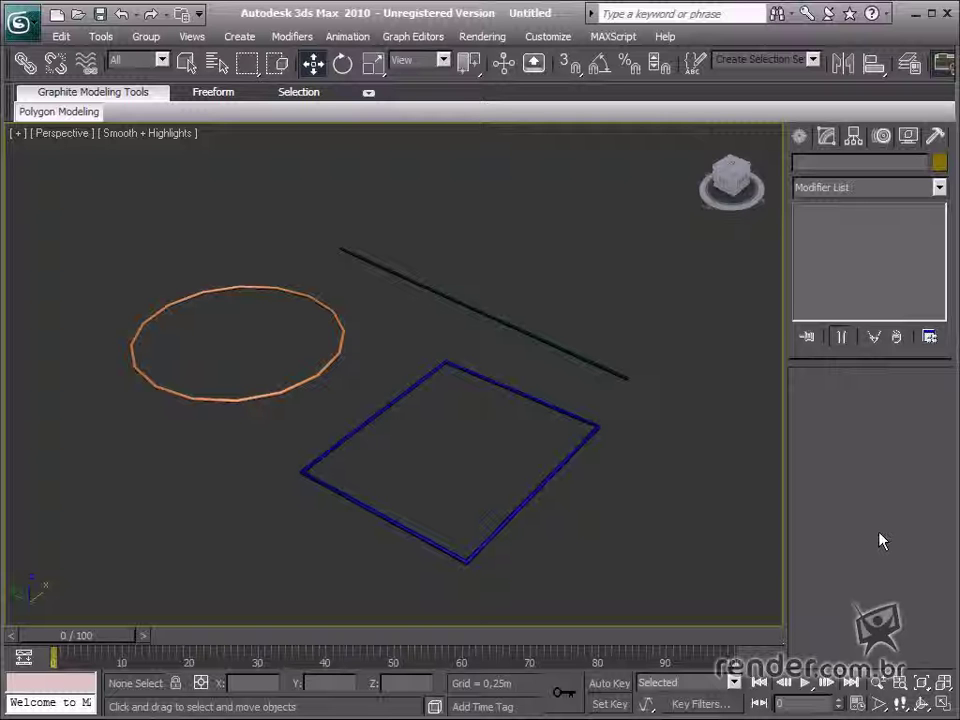
Raise the circle's radius to 0.79m and its steps, and narrow the rectangle's width to 1,34m.
left_click(333, 336)
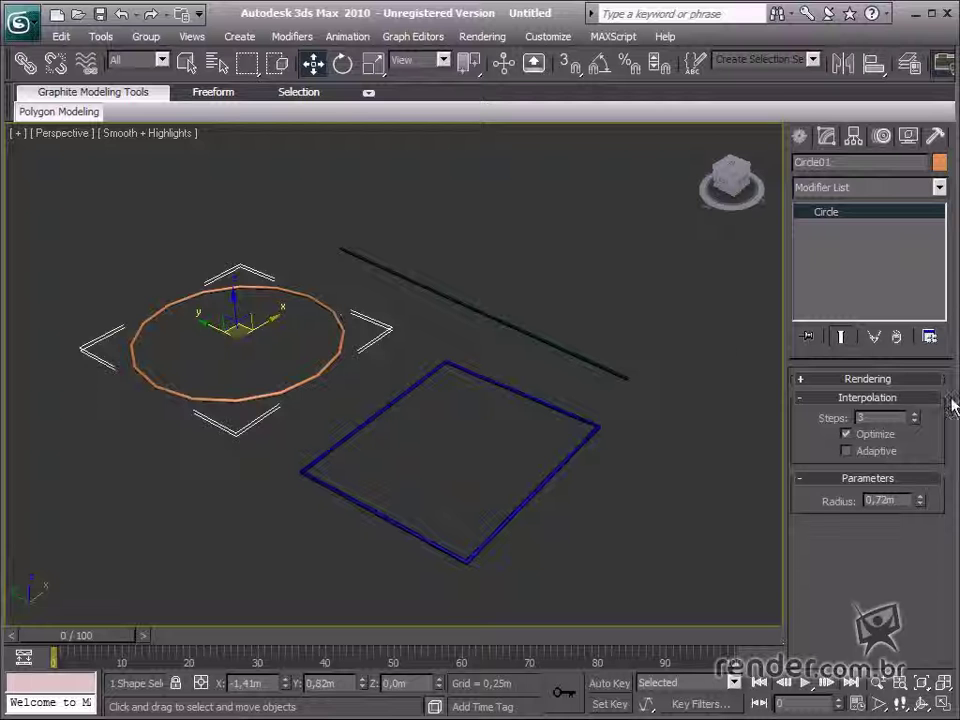
left_click_drag(920, 503, 920, 497)
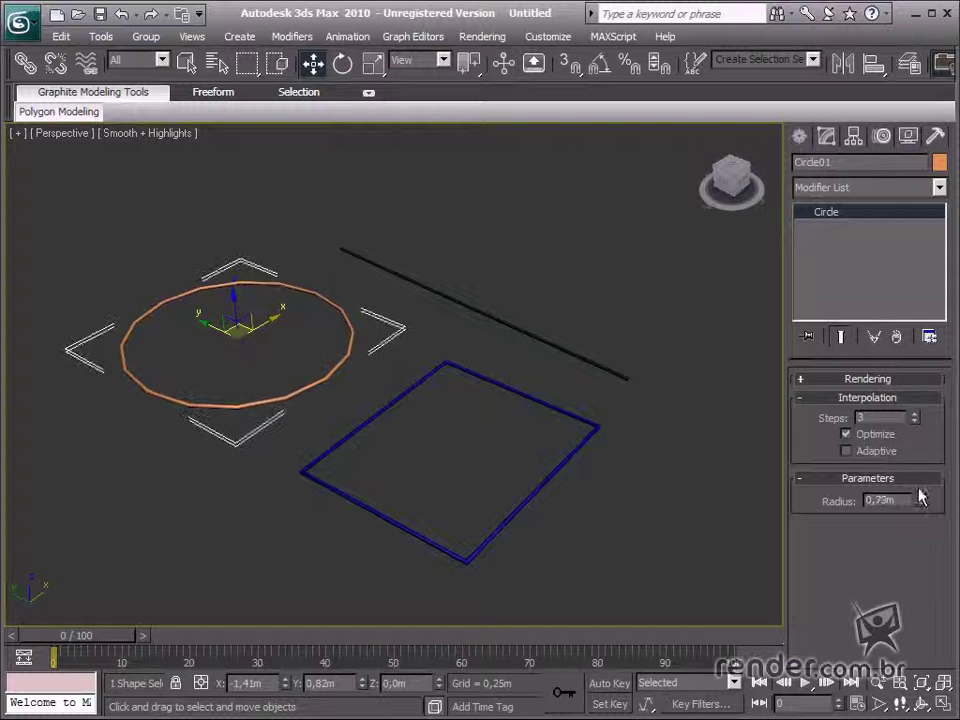
mouse_move(916, 420)
left_mouse_down()
mouse_move(919, 364)
mouse_move(917, 514)
mouse_move(911, 425)
left_mouse_up()
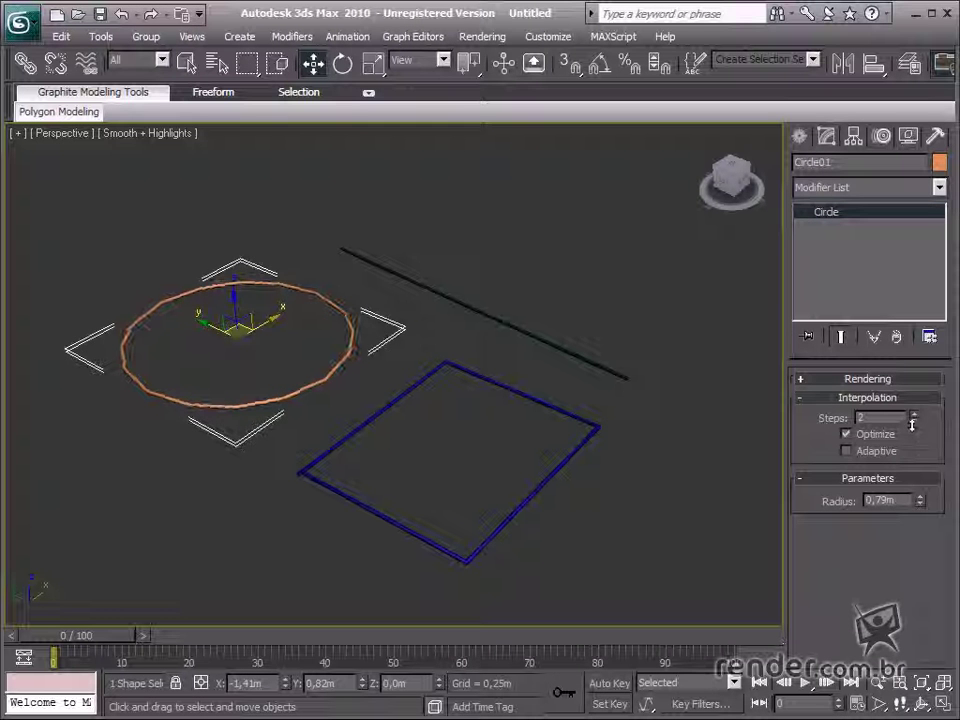
left_click(581, 444)
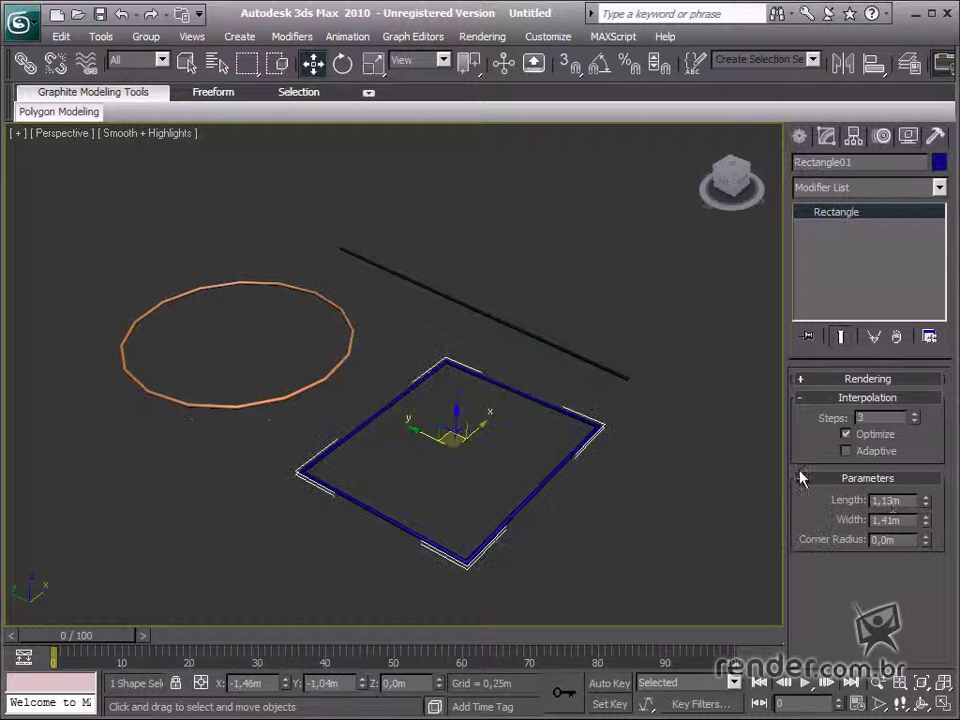
mouse_move(921, 532)
left_mouse_down()
mouse_move(929, 496)
mouse_move(926, 522)
left_mouse_up()
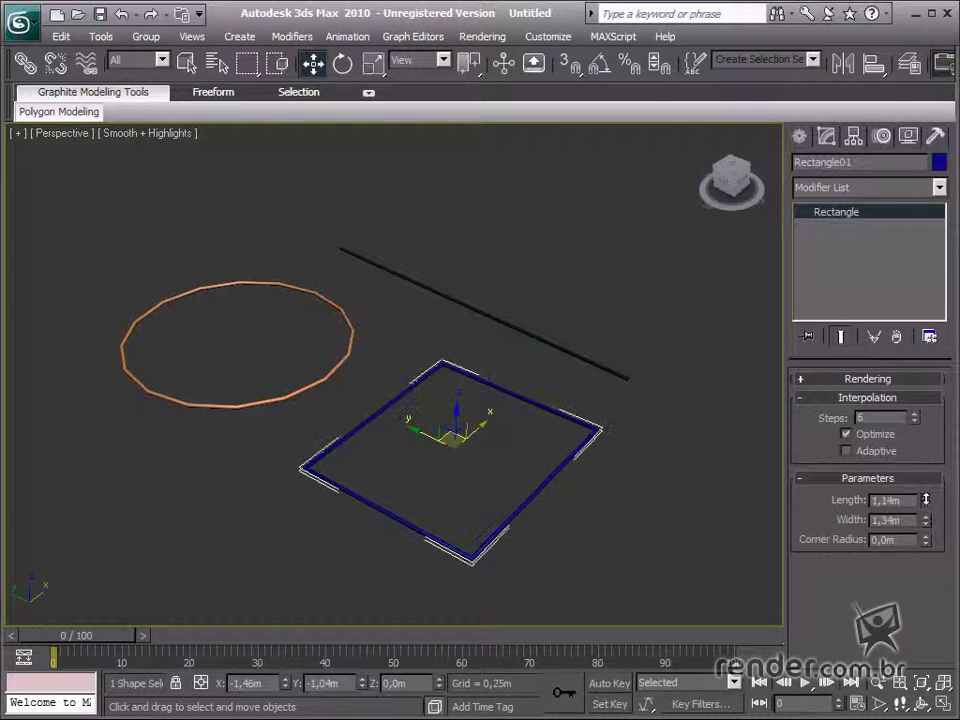
left_click(606, 365)
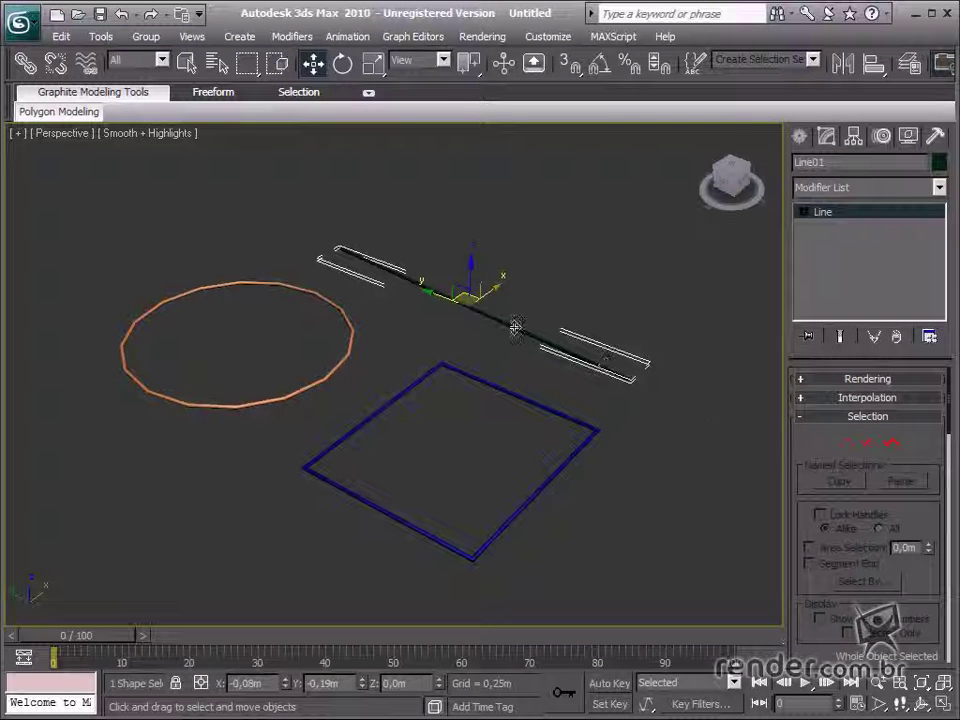
scroll(934, 500, "down", 5)
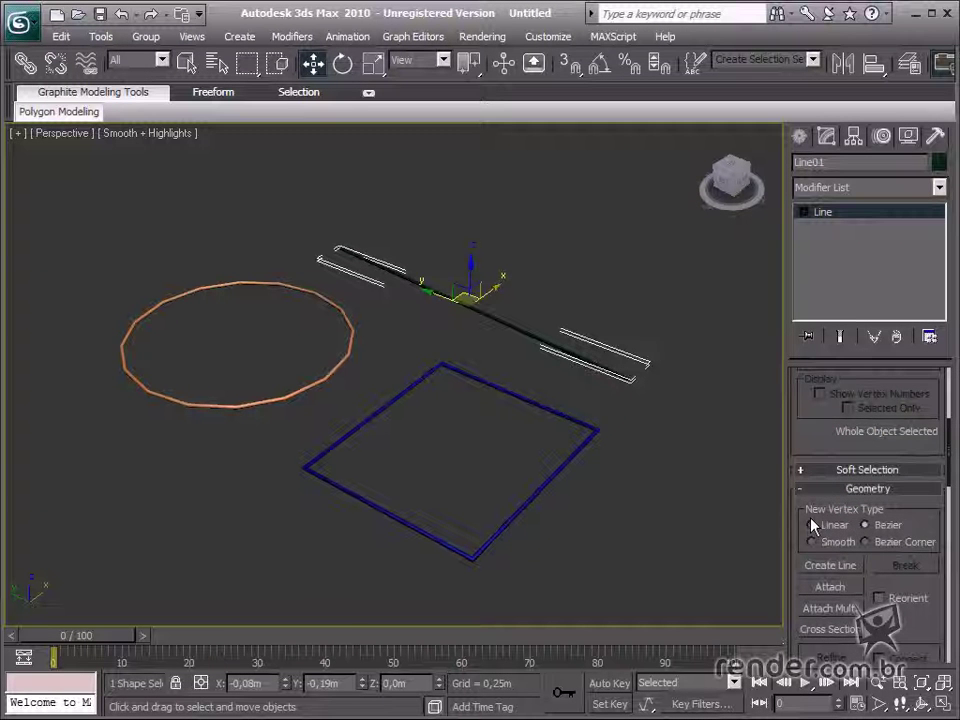
left_click_drag(926, 500, 918, 340)
scroll(932, 402, "up", 8)
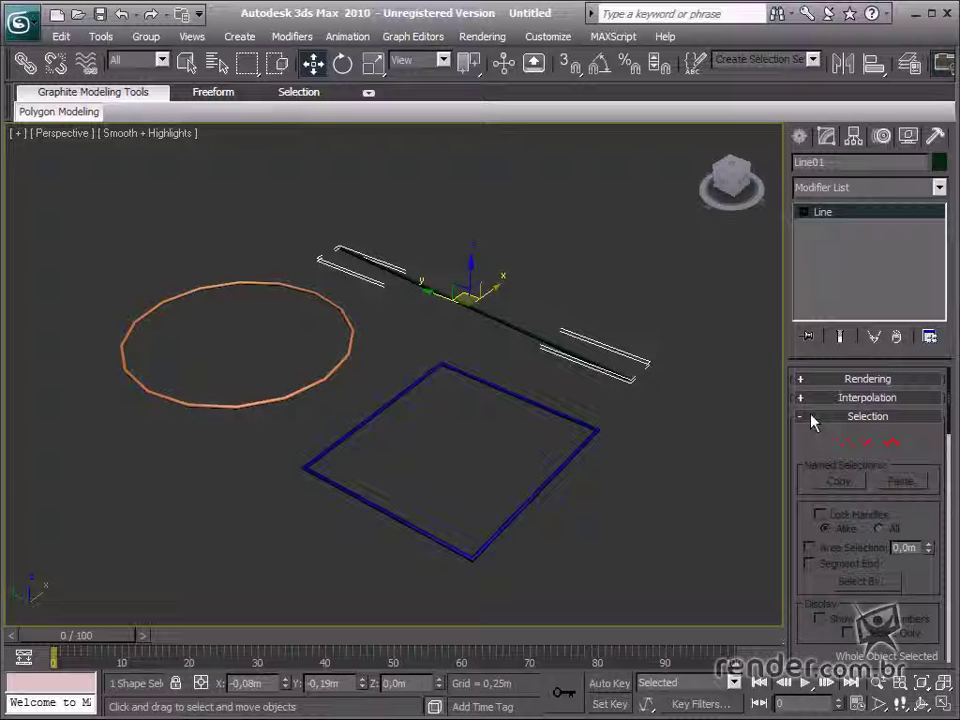
left_click_drag(593, 484, 546, 439)
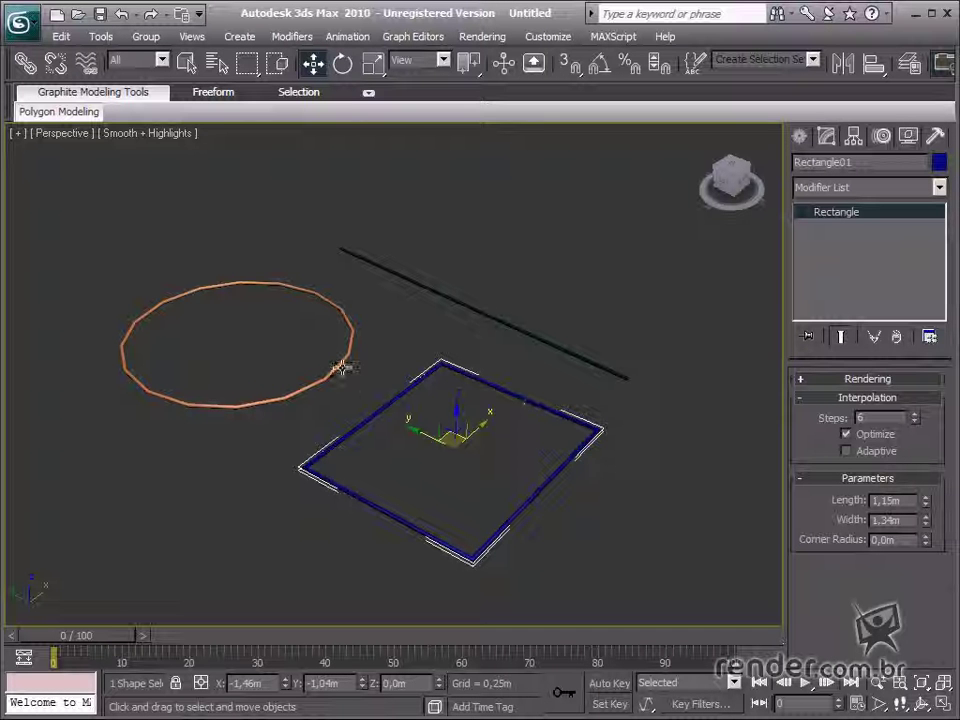
Convert Rectangle01 to an Editable Spline from the quad menu.
right_click(485, 379)
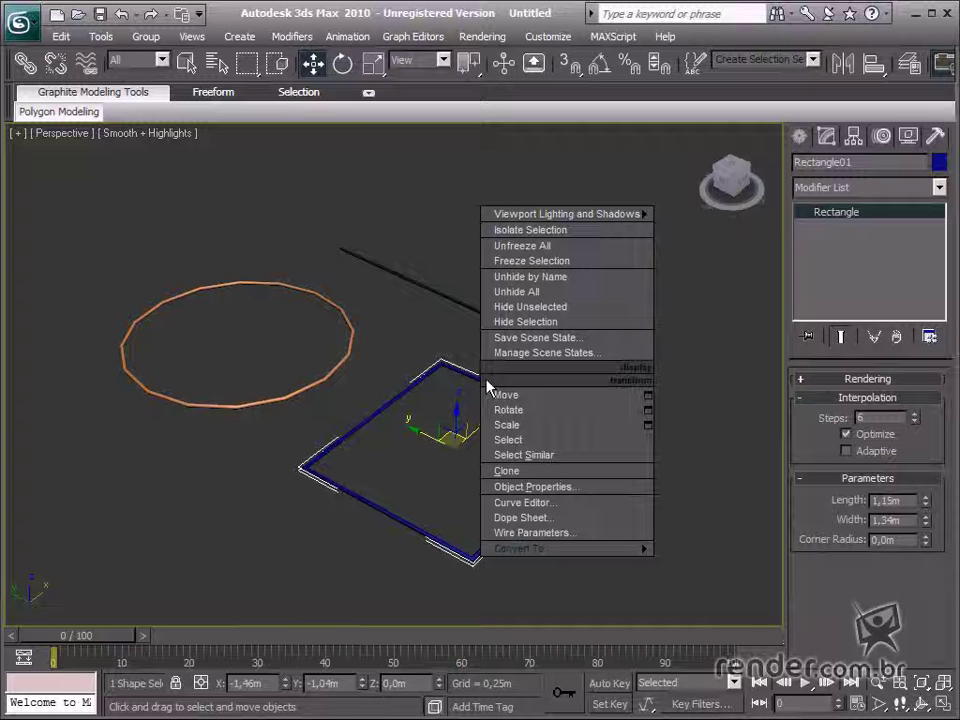
mouse_move(610, 552)
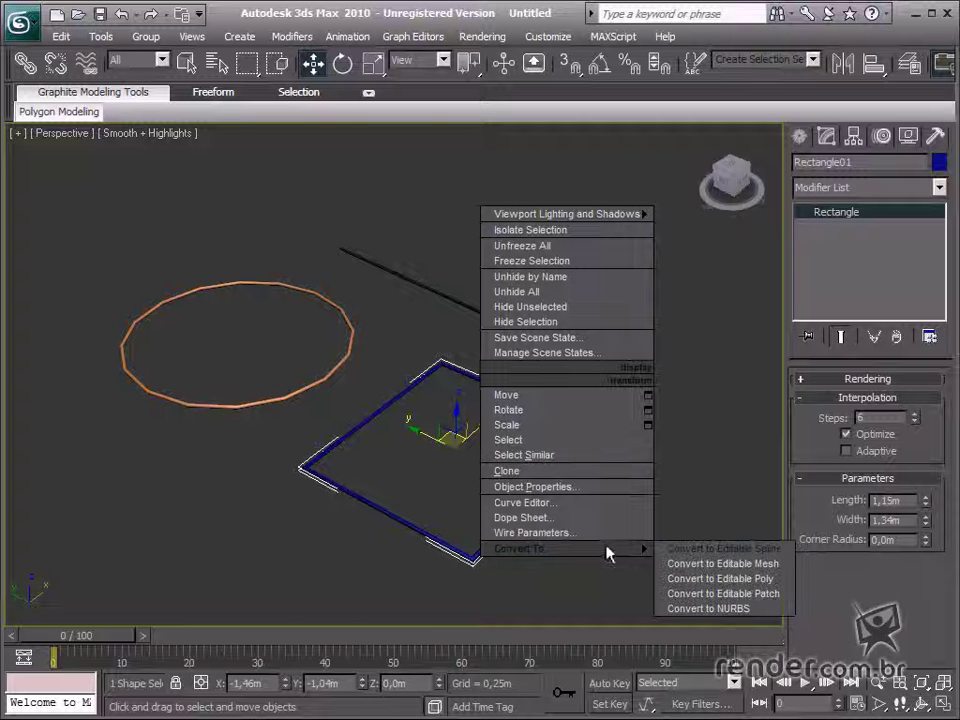
left_click(670, 549)
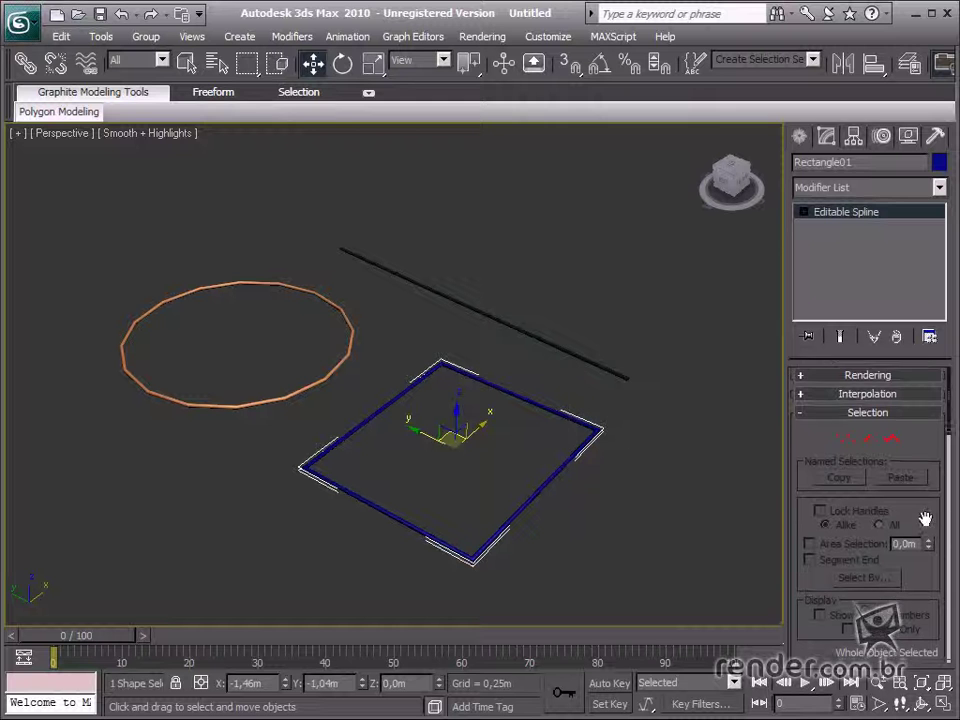
left_click_drag(926, 516, 922, 372)
left_click_drag(943, 573, 921, 407)
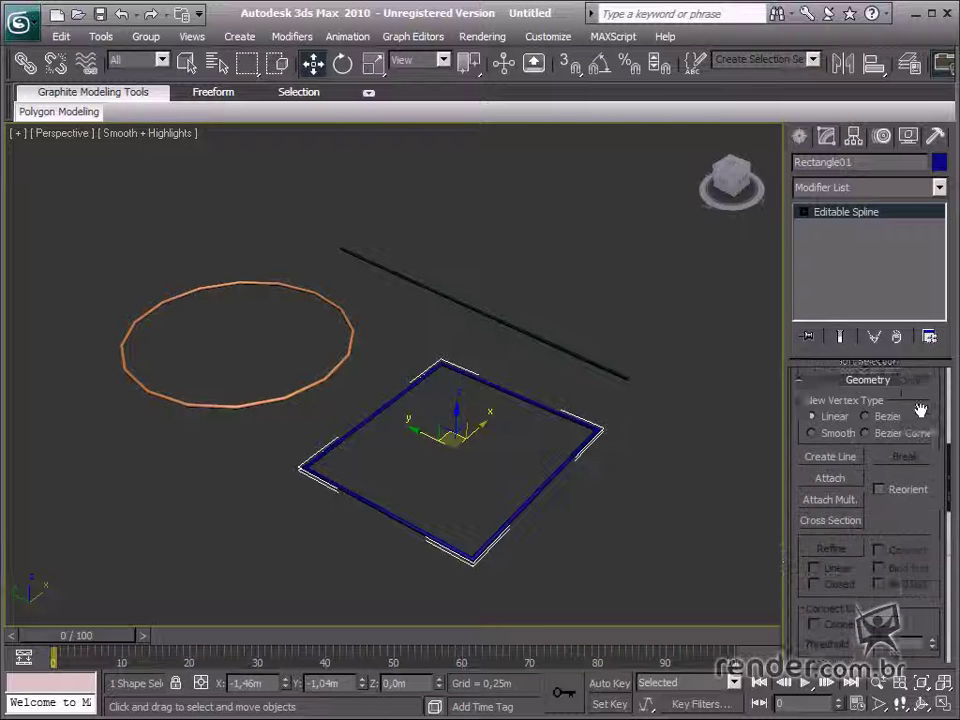
left_click_drag(930, 561, 930, 316)
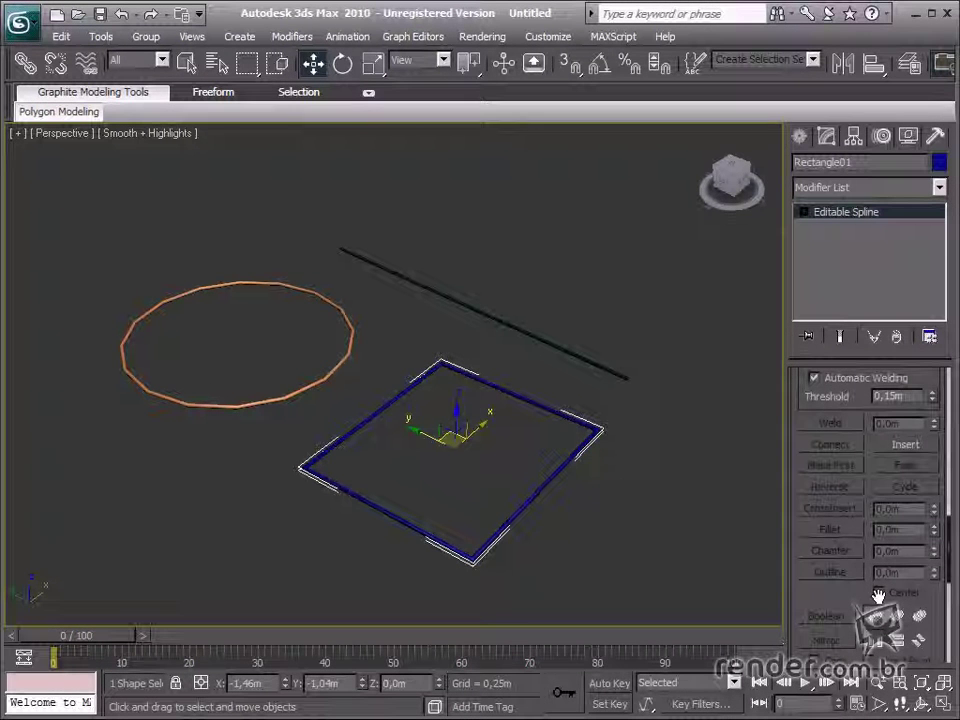
left_click_drag(938, 615, 935, 343)
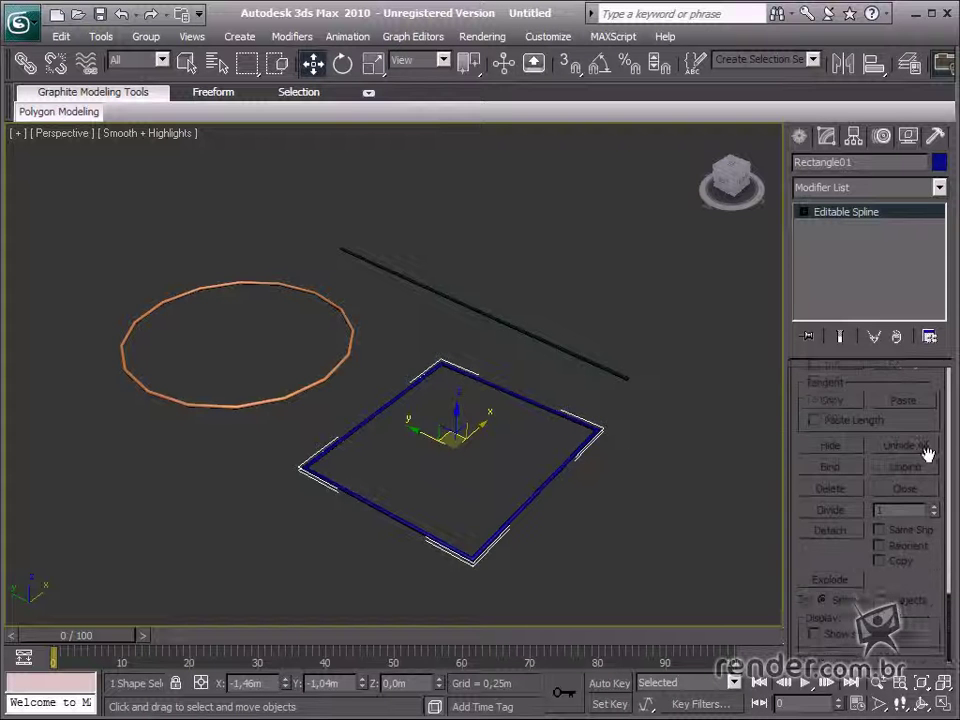
left_click_drag(928, 454, 936, 695)
scroll(940, 420, "up", 5)
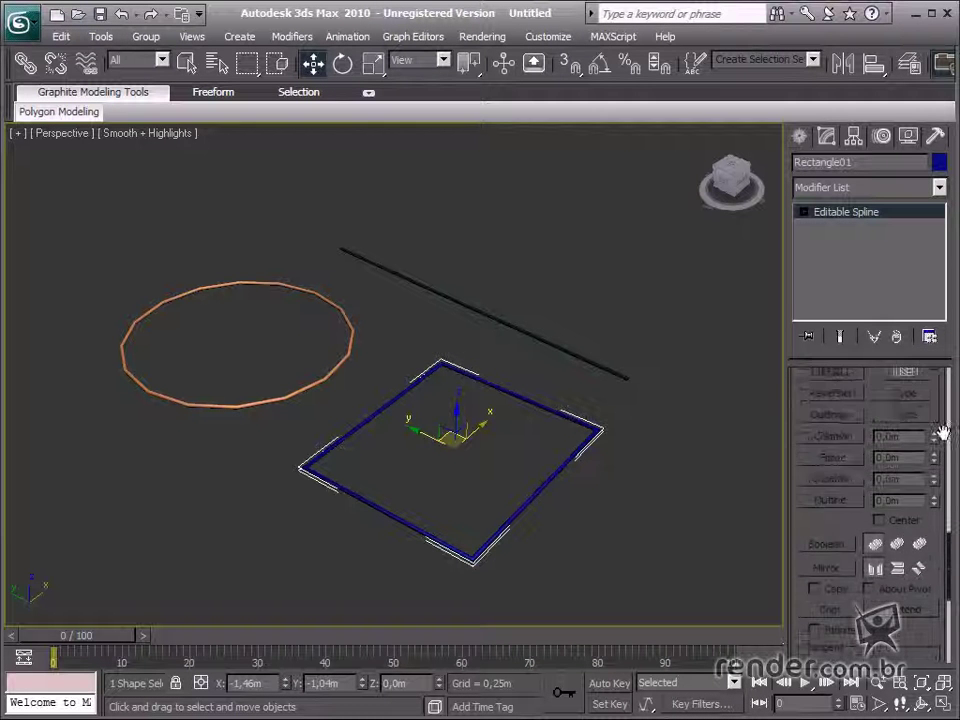
left_click_drag(914, 381, 922, 710)
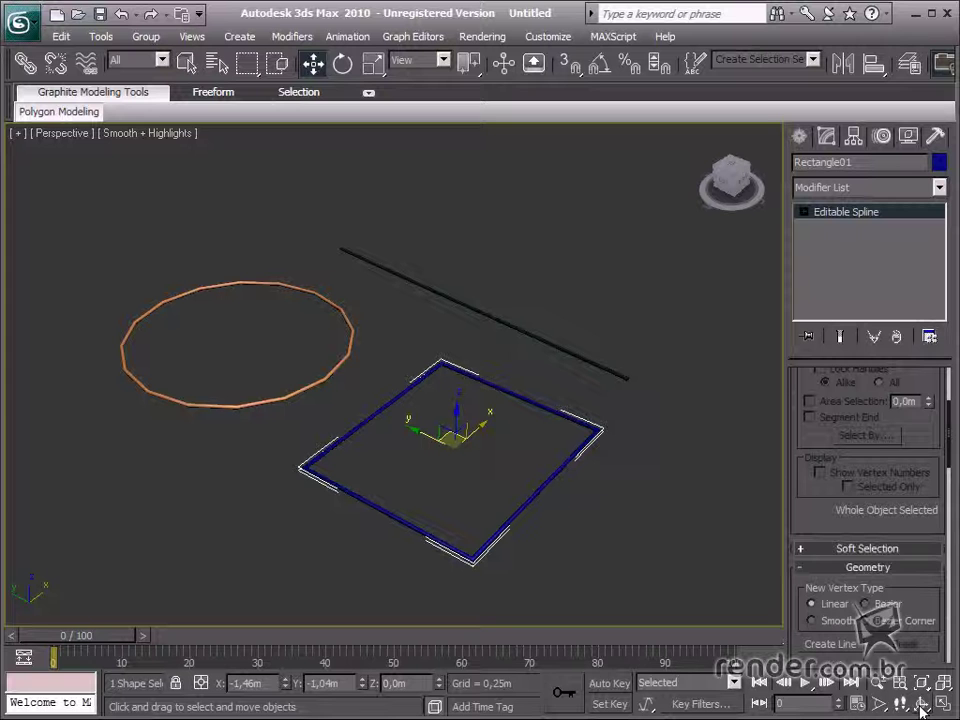
left_click_drag(930, 436, 929, 652)
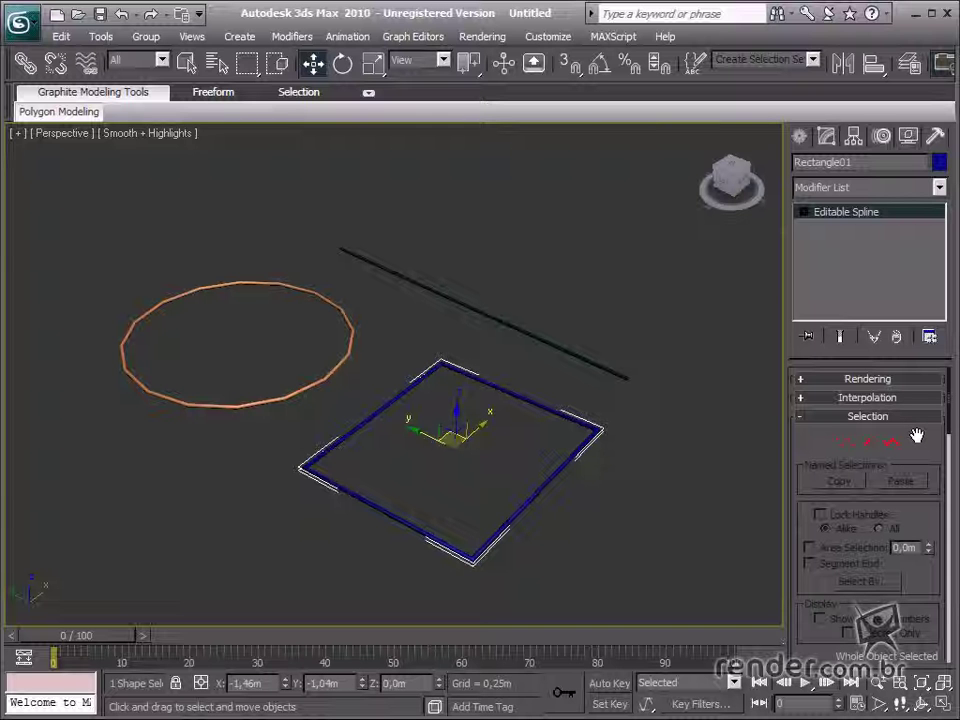
In Vertex mode, raise the rectangle's bottom corner vertex in Z and rotate it to curve the edges.
left_click(845, 442)
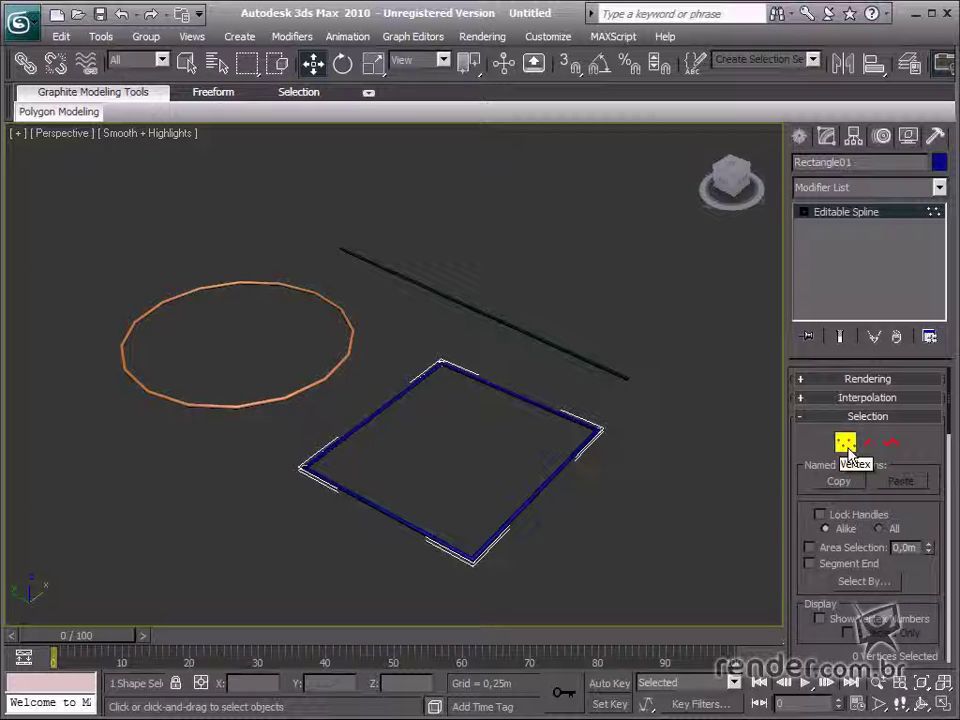
left_click_drag(492, 551, 411, 591)
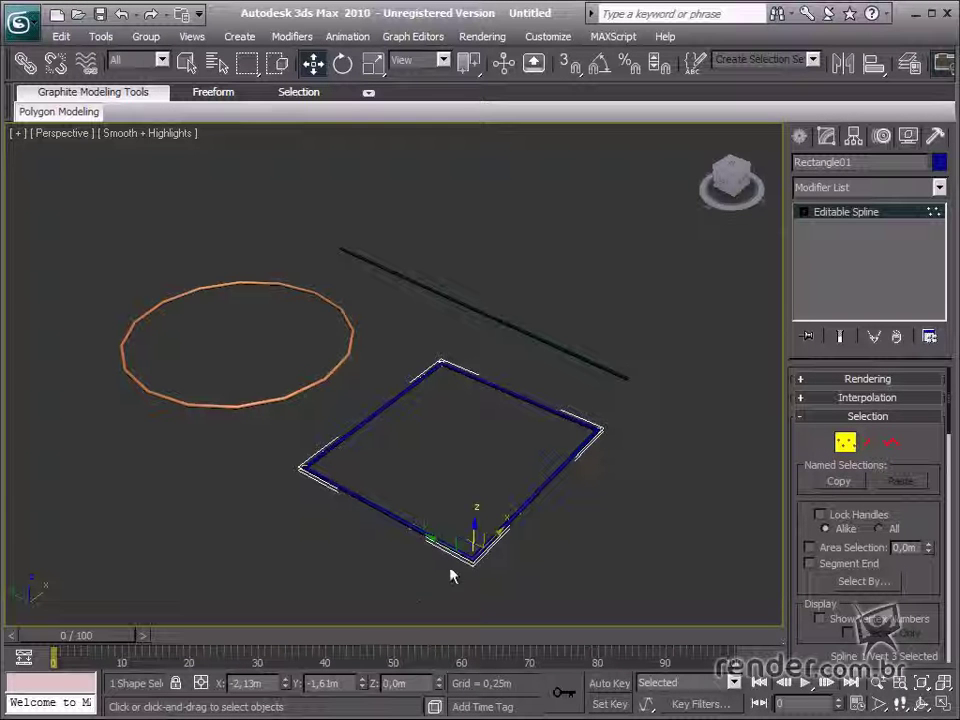
left_click_drag(469, 527, 548, 554)
left_click(342, 63)
mouse_move(612, 528)
middle_mouse_down("alt")
mouse_move(454, 529)
mouse_move(358, 489)
mouse_move(399, 493)
mouse_move(446, 430)
mouse_move(454, 514)
mouse_move(414, 519)
mouse_move(446, 540)
mouse_move(510, 530)
mouse_move(463, 553)
mouse_move(551, 514)
mouse_move(624, 519)
middle_mouse_up("alt")
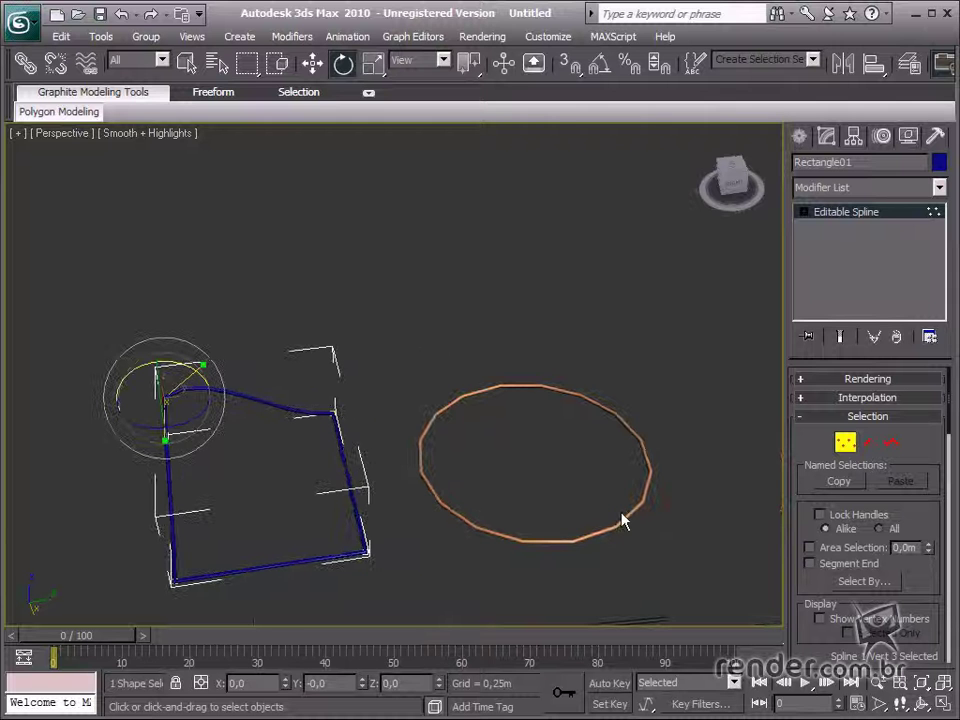
Convert Circle01 to an Editable Spline from the quad menu.
left_click(845, 444)
left_click(643, 463)
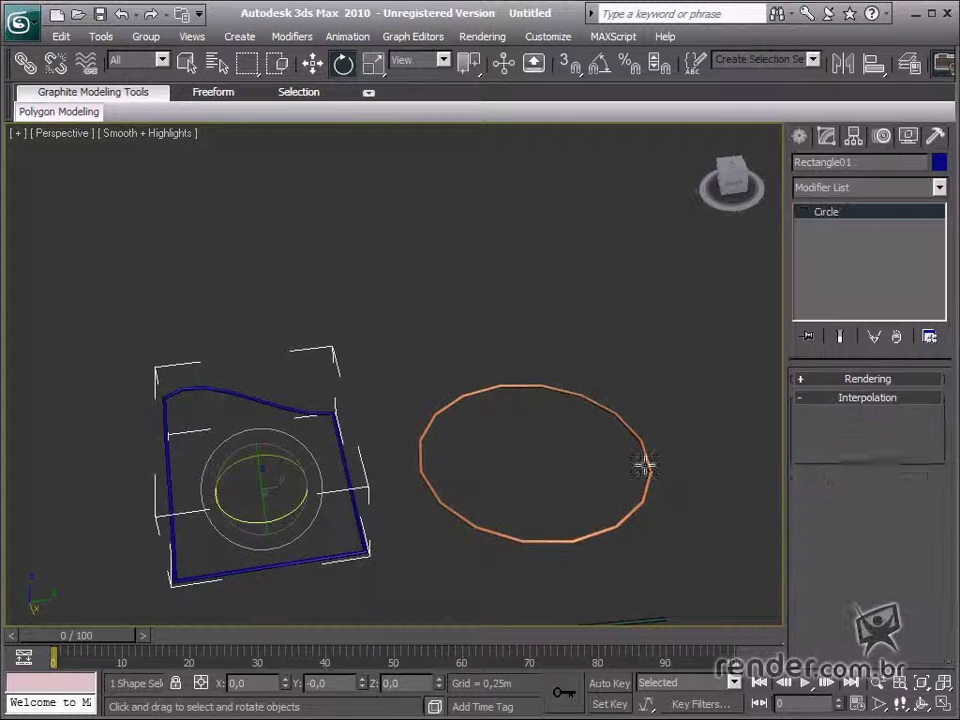
right_click(643, 463)
mouse_move(707, 634)
left_click(880, 683)
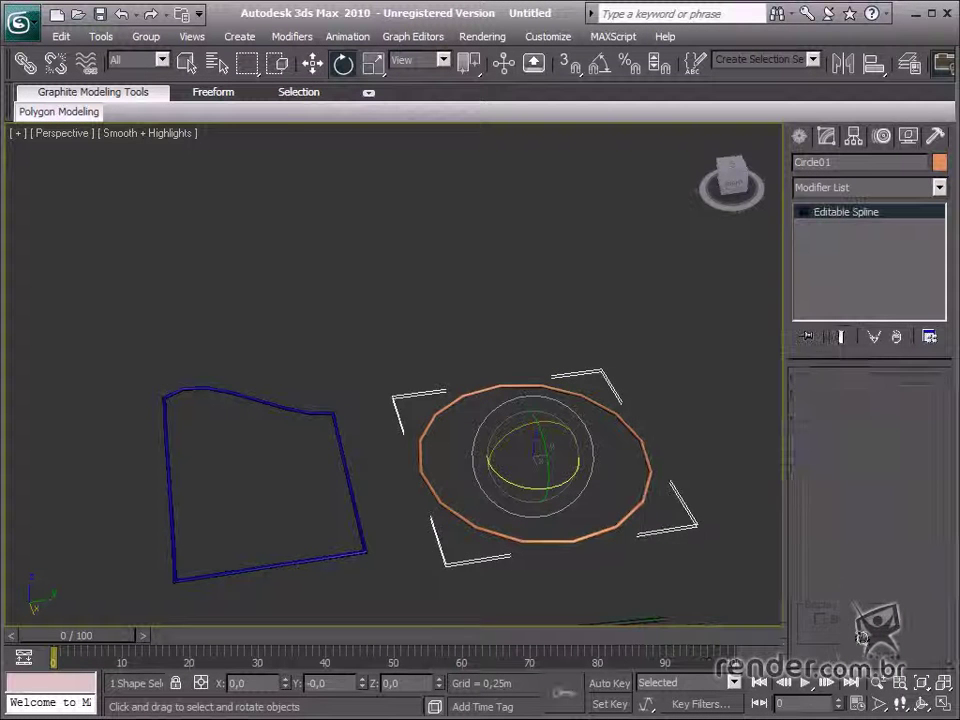
Switch to Vertex mode and select one vertex on the circle.
left_click(845, 443)
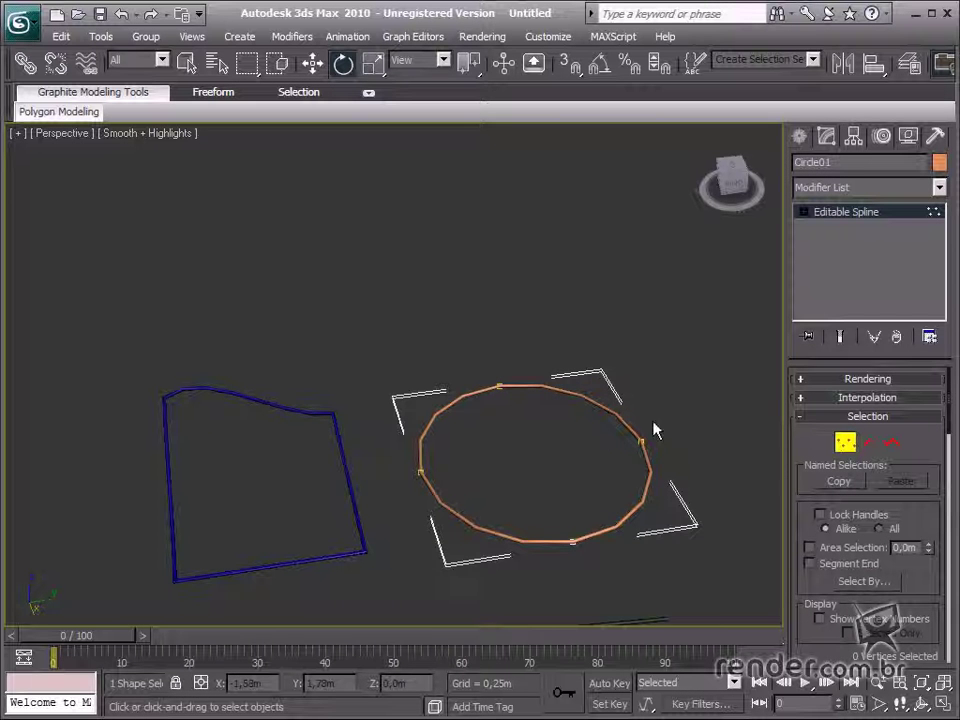
left_click_drag(601, 481, 602, 484)
middle_click_drag(634, 531, 413, 499, "alt")
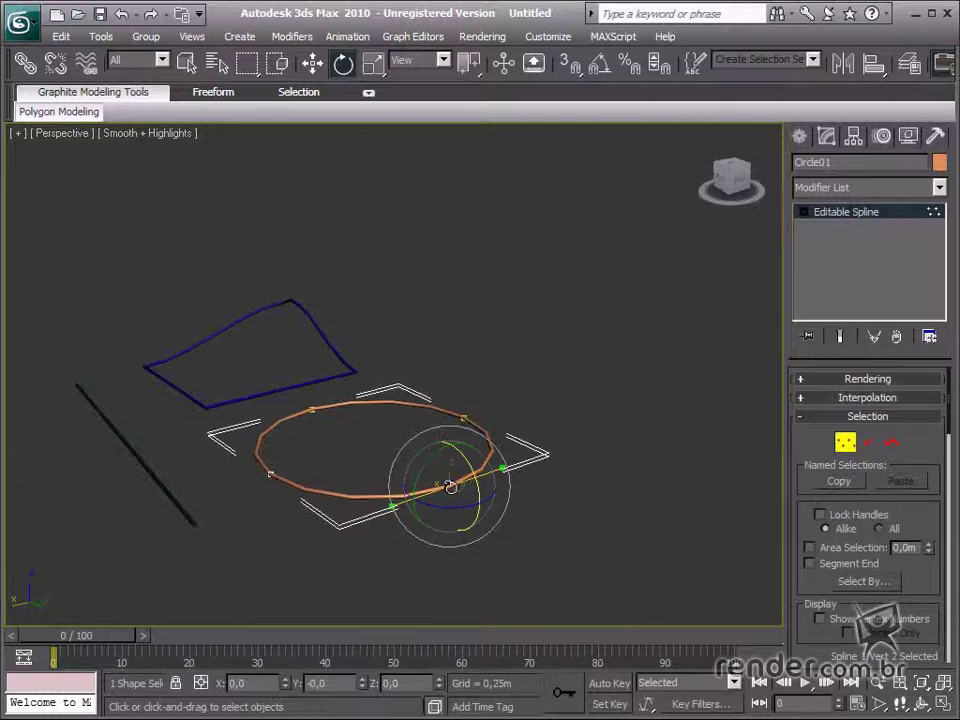
Set the selected circle vertex to Corner type and tilt the view flat.
right_click(451, 487)
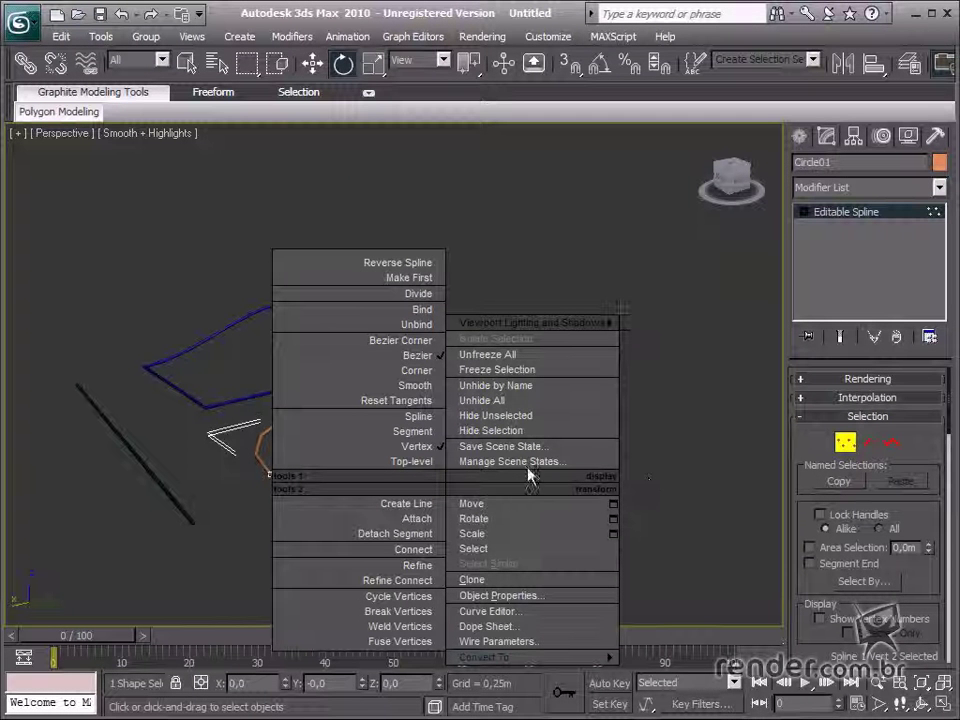
left_click(428, 371)
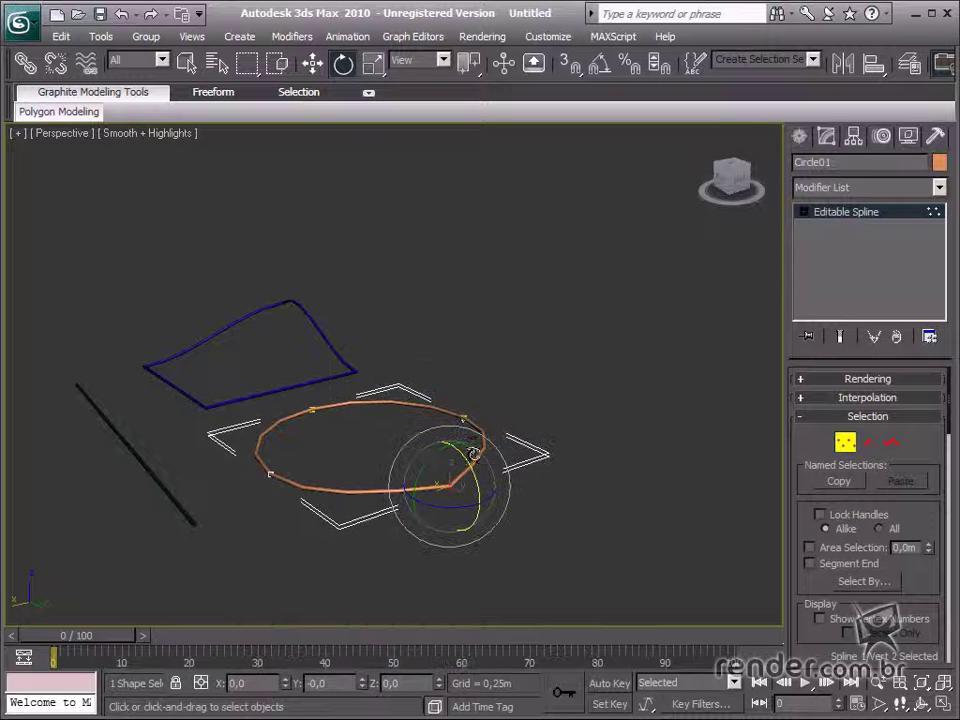
middle_click_drag(506, 397, 491, 488, "alt")
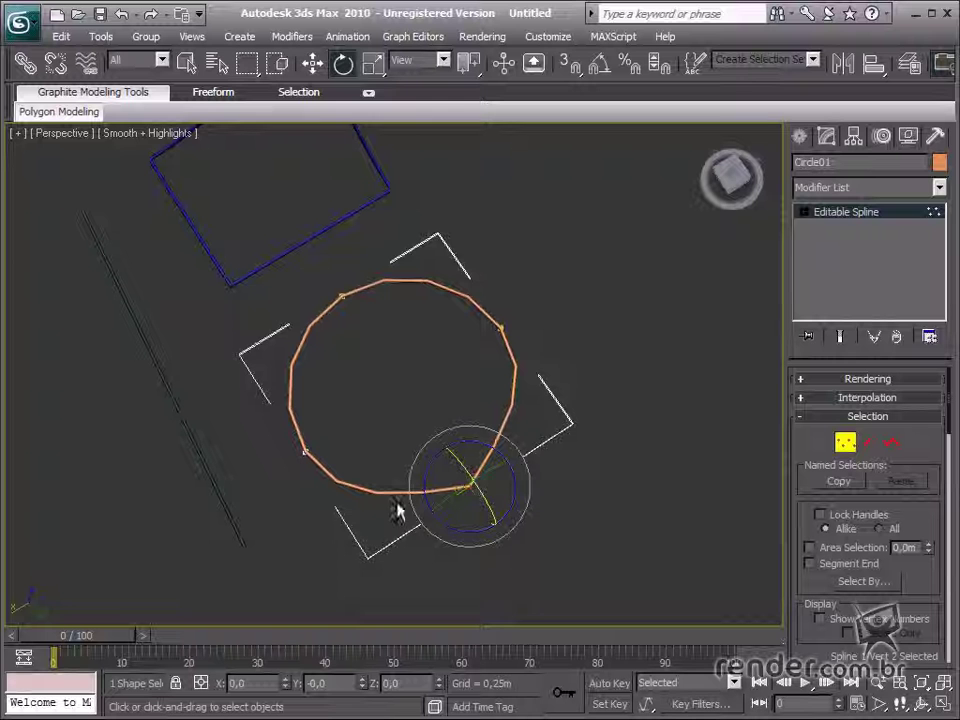
left_click(313, 63)
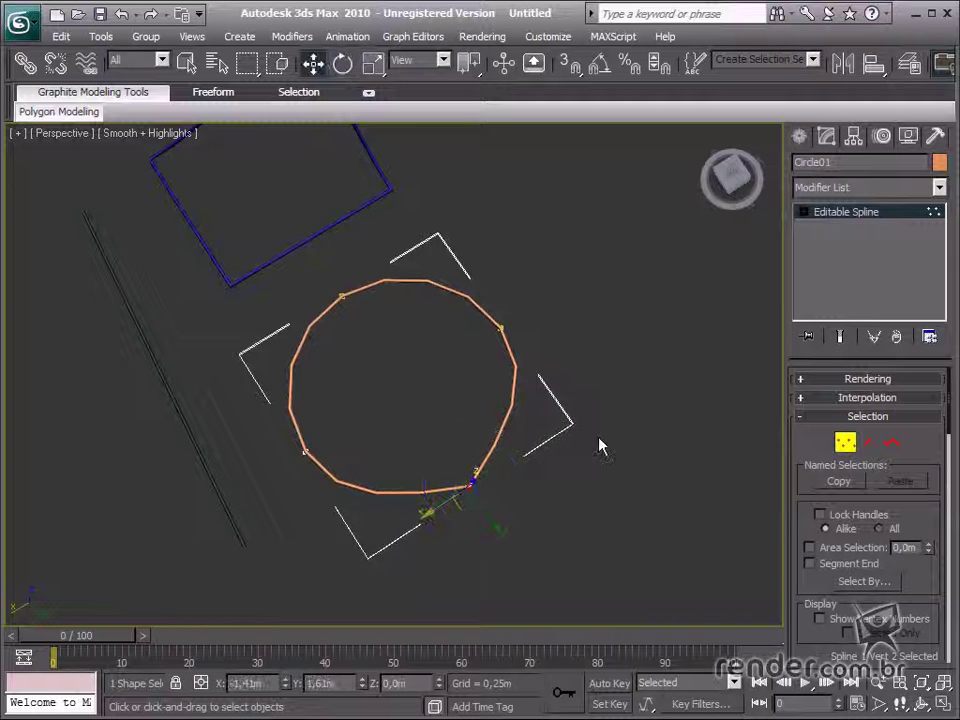
middle_click_drag(543, 533, 527, 480, "alt")
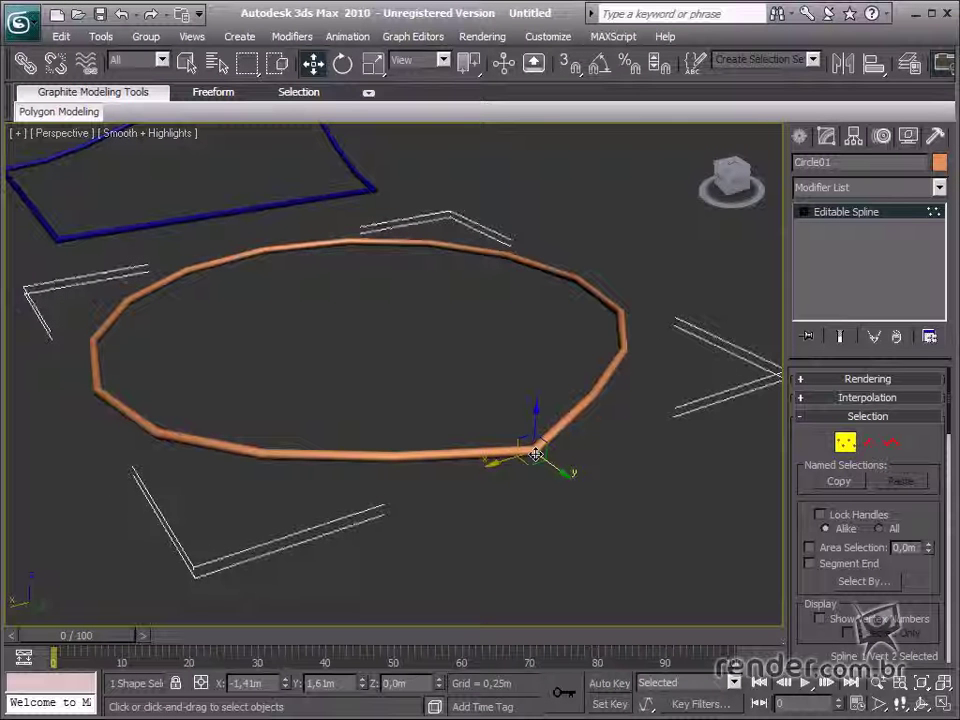
Change the vertex to Bezier and rotate its tangent handles, then rotate them back to even the circle.
right_click(536, 454)
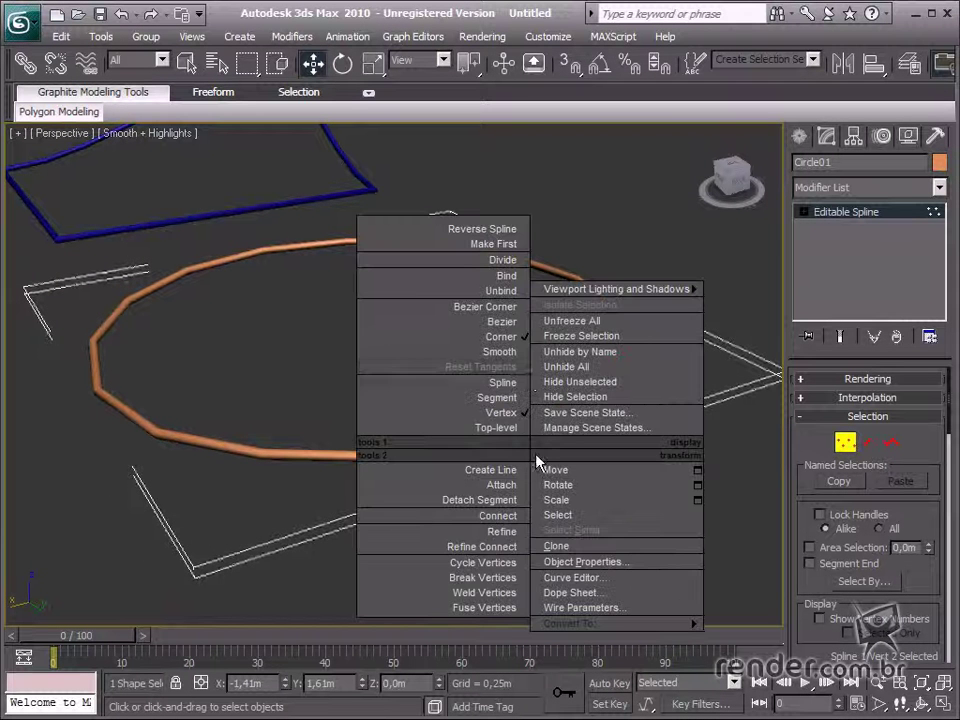
left_click(515, 323)
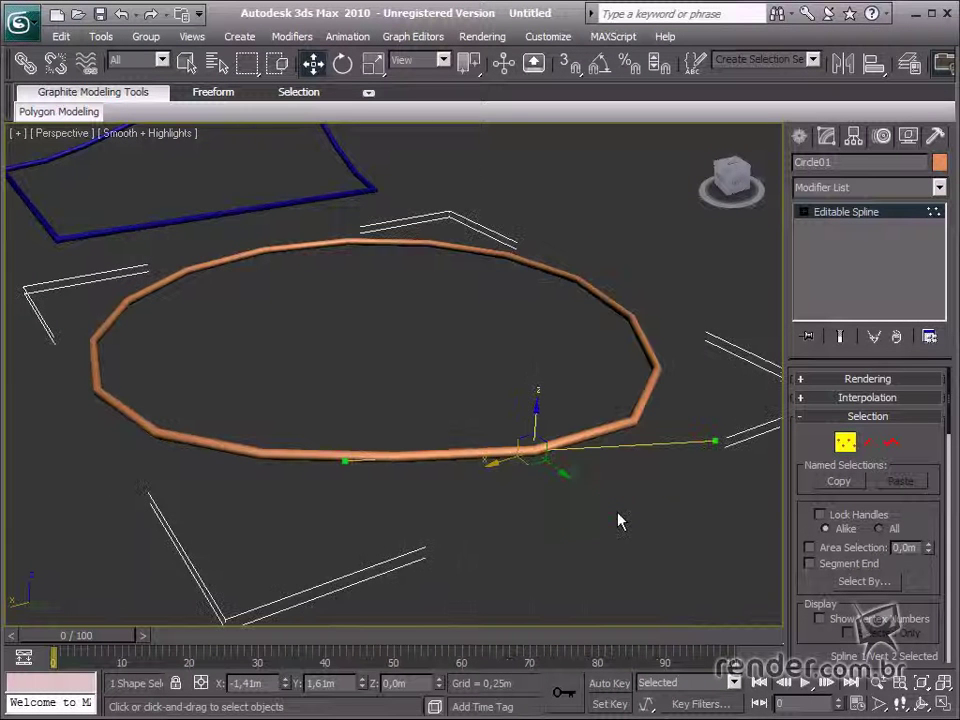
middle_click_drag(619, 519, 645, 575, "alt")
left_click(342, 62)
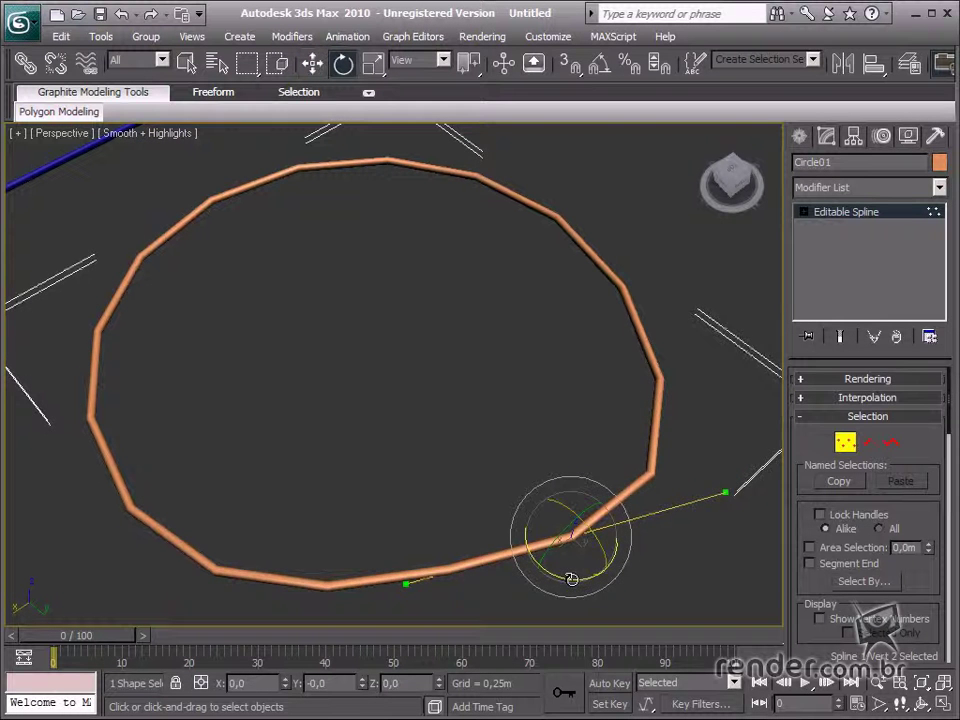
left_click_drag(574, 579, 623, 621)
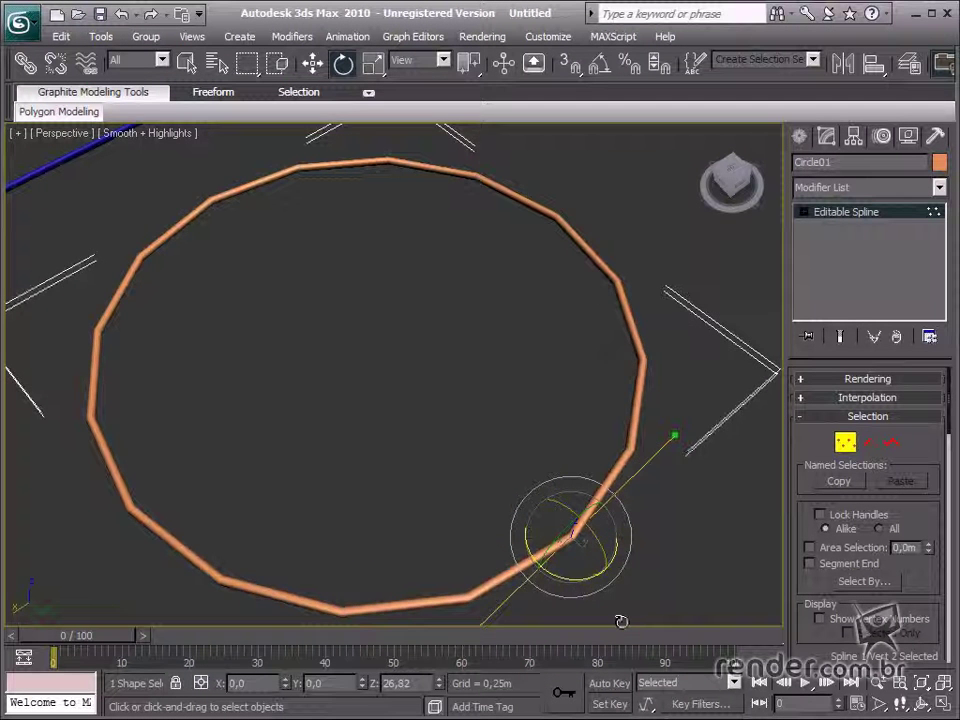
middle_click_drag(623, 621, 561, 409, "alt")
Make the vertex Bezier Corner, pull one handle to kink the circle, and scale the handles longer.
right_click(559, 409)
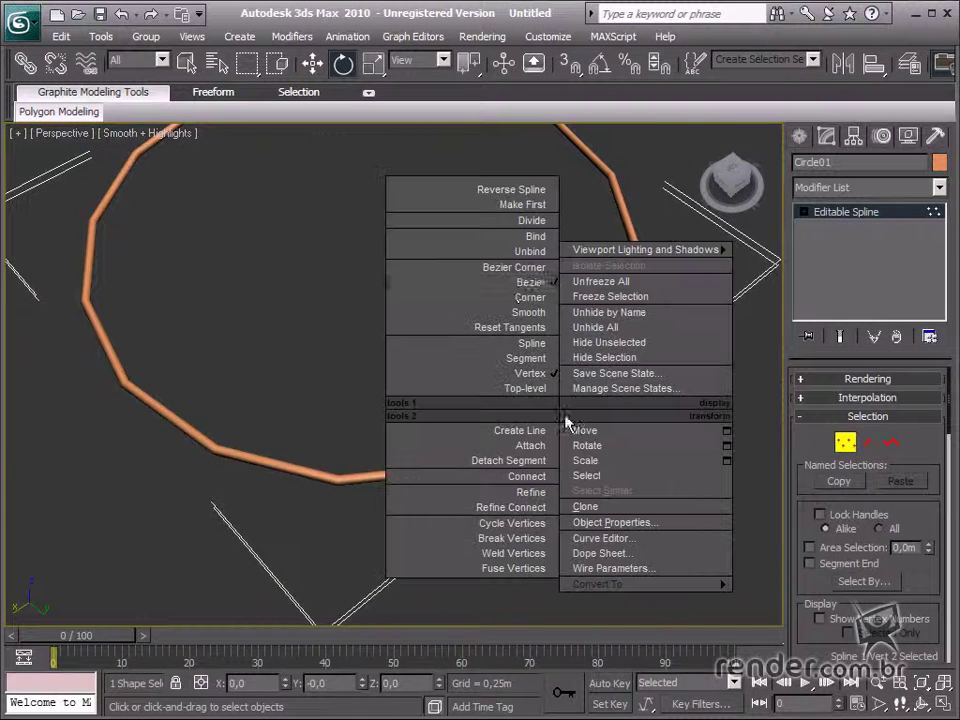
left_click(526, 283)
left_click_drag(660, 318, 555, 250)
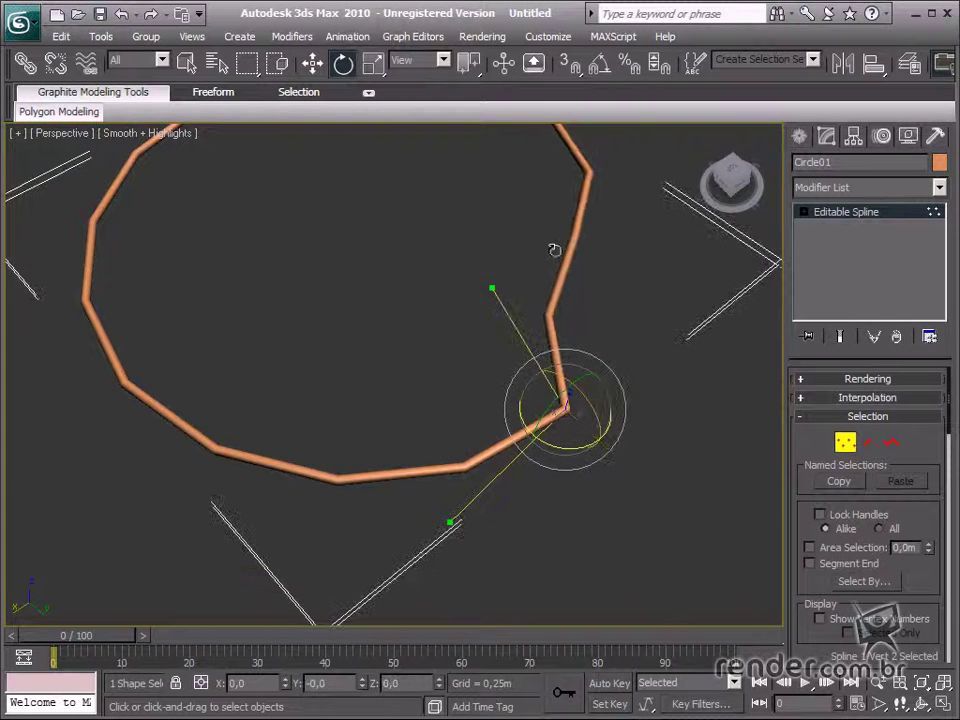
left_click(373, 63)
left_click_drag(568, 406, 585, 375)
middle_click_drag(585, 375, 516, 398, "alt")
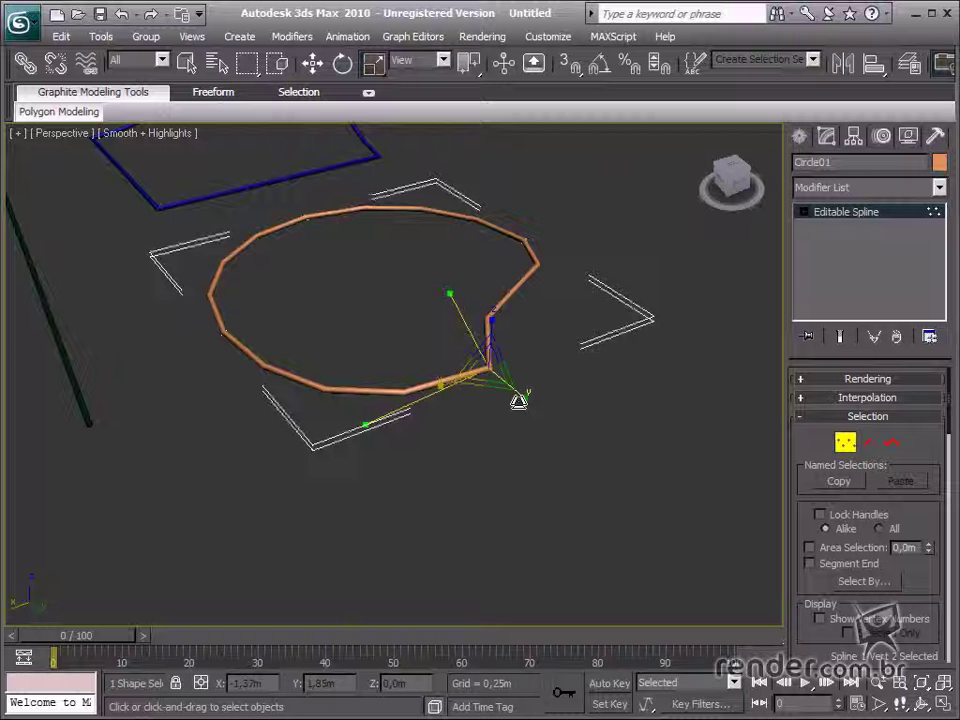
In Segment mode, select one circle segment and turn off Enable In Viewport rendering.
left_click(868, 443)
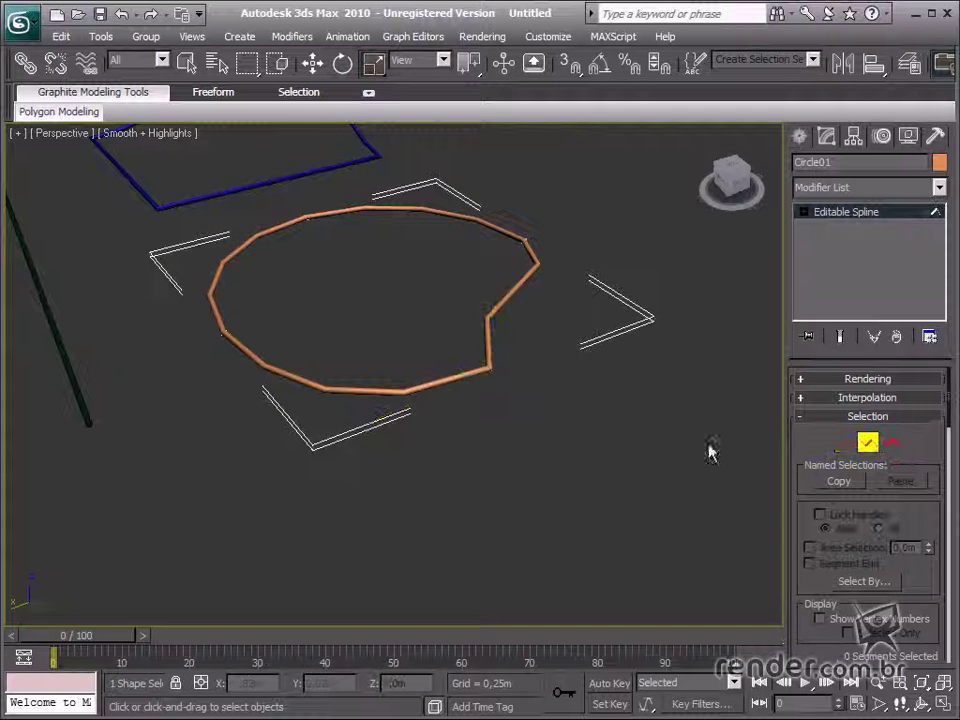
left_click(508, 289)
middle_click_drag(568, 358, 600, 330, "alt")
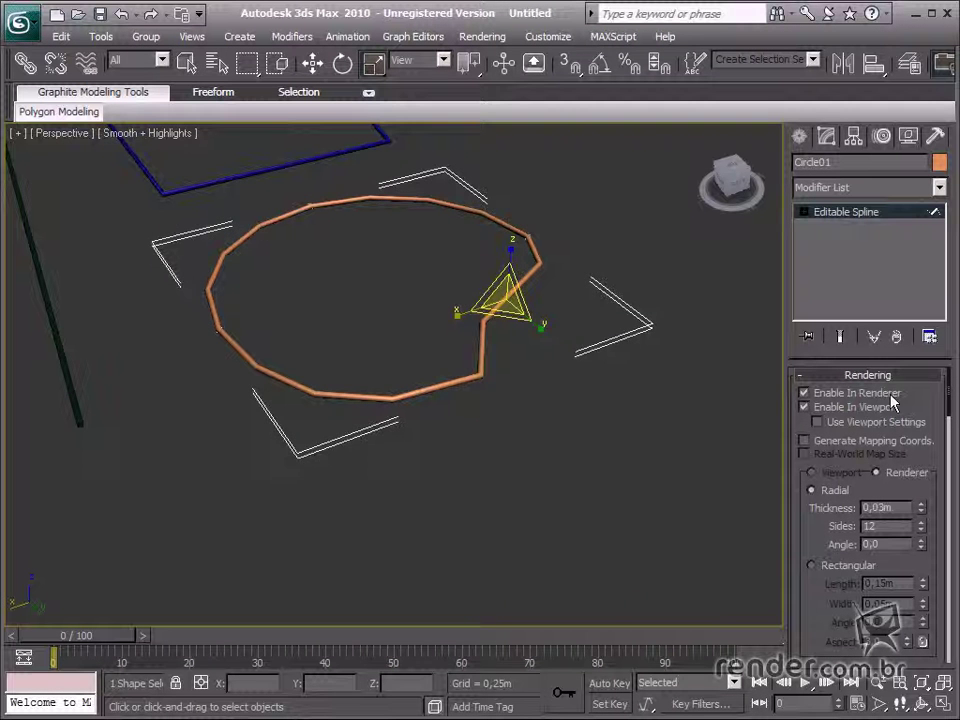
left_click(877, 408)
From a top-down view, shift the selected segment with Select and Move and bring it back.
middle_click_drag(700, 400, 327, 385, "alt")
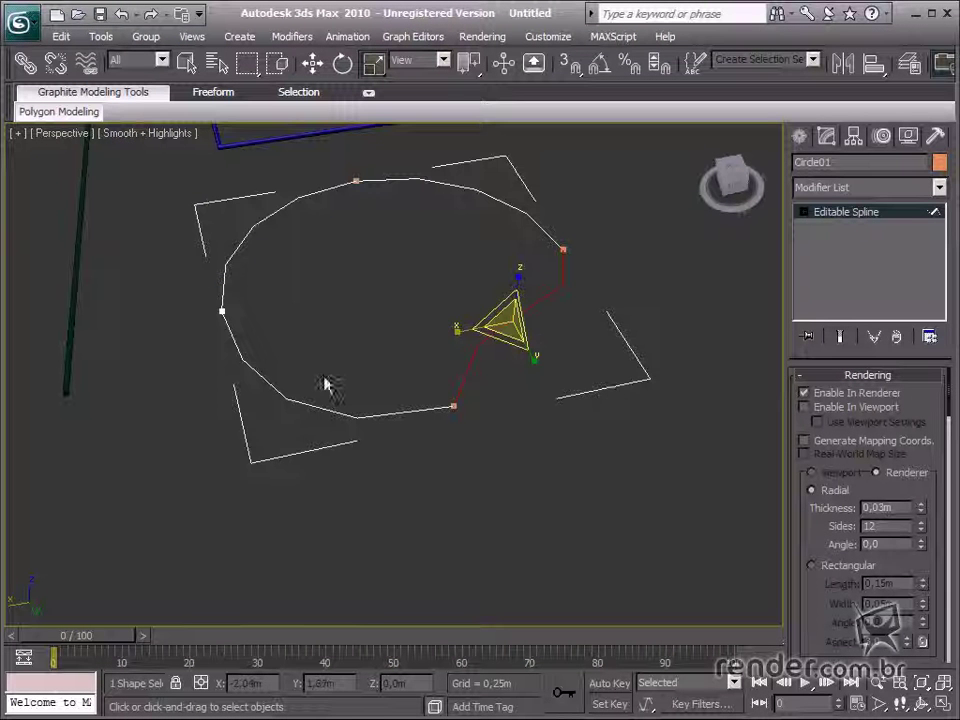
middle_click_drag(531, 360, 491, 422, "alt")
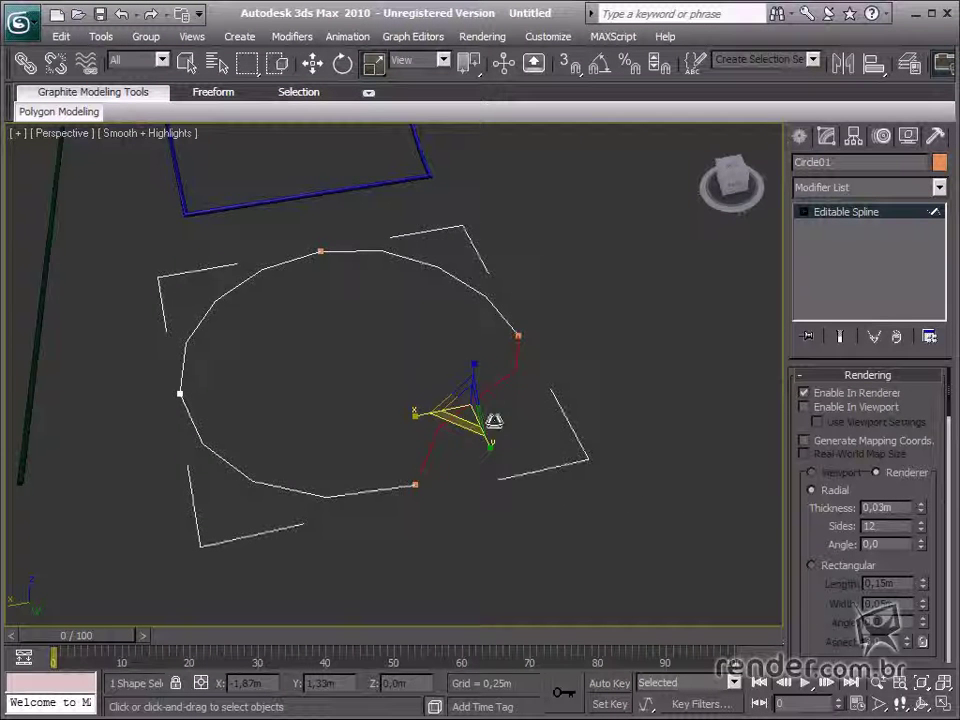
middle_click_drag(455, 355, 457, 383, "alt")
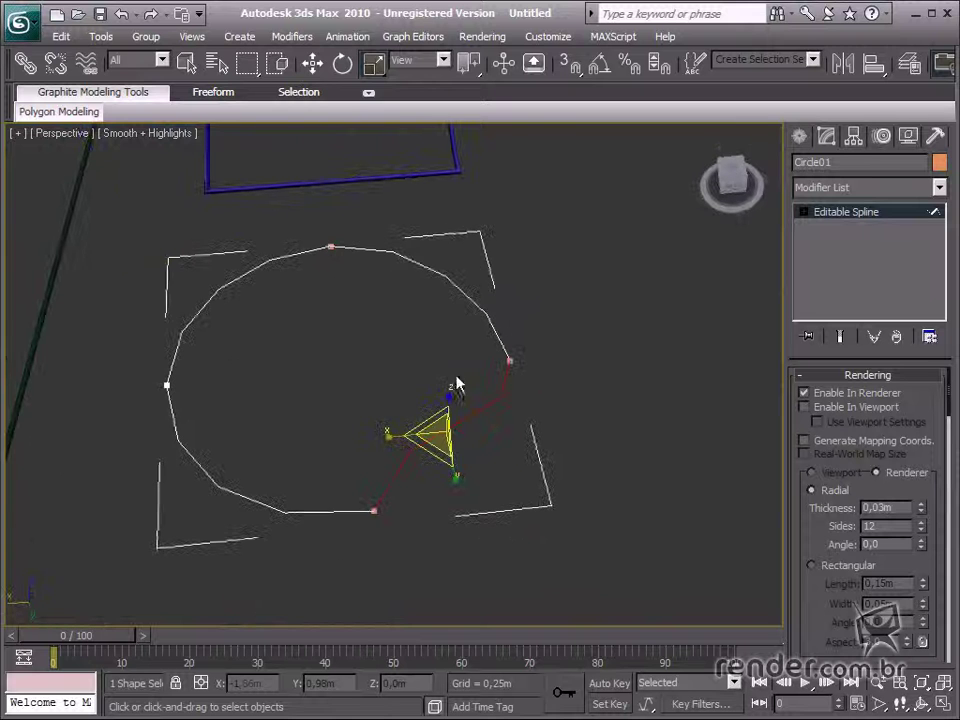
left_click(311, 64)
mouse_move(447, 403)
left_mouse_down()
mouse_move(450, 343)
mouse_move(450, 400)
left_mouse_up()
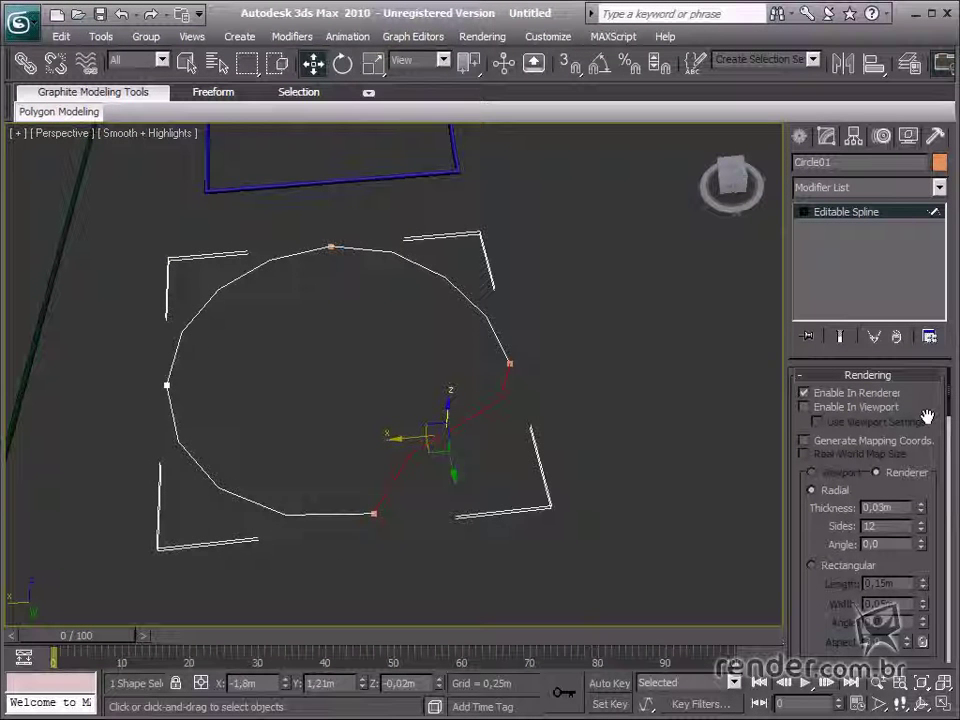
At Spline level, select then deselect the circle, and return to Editable Spline object level.
left_click(802, 211)
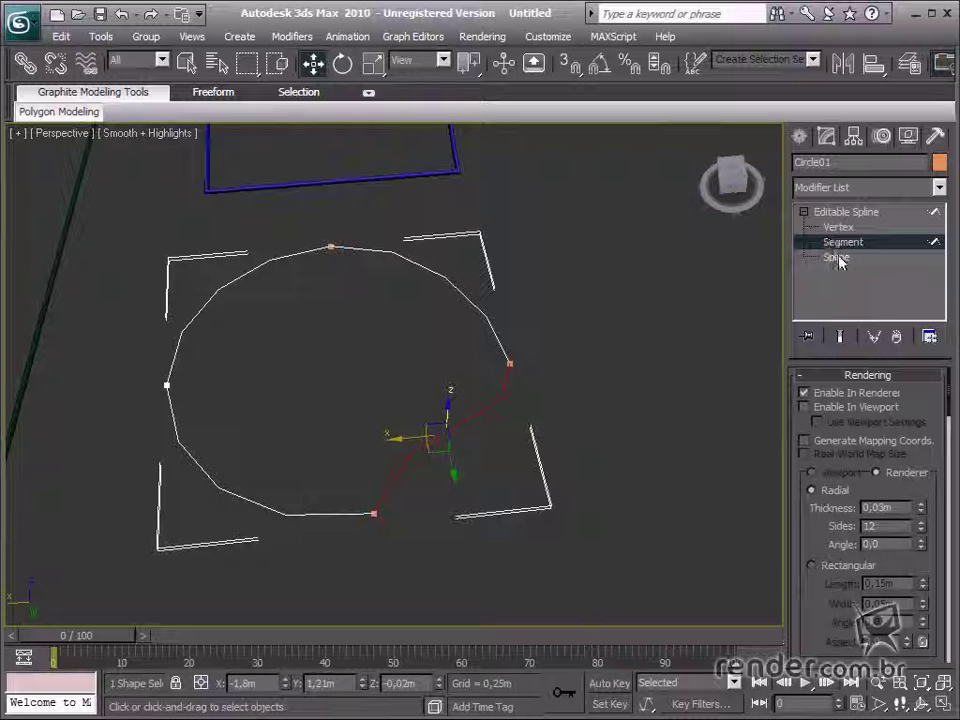
left_click(826, 257)
left_click(495, 340)
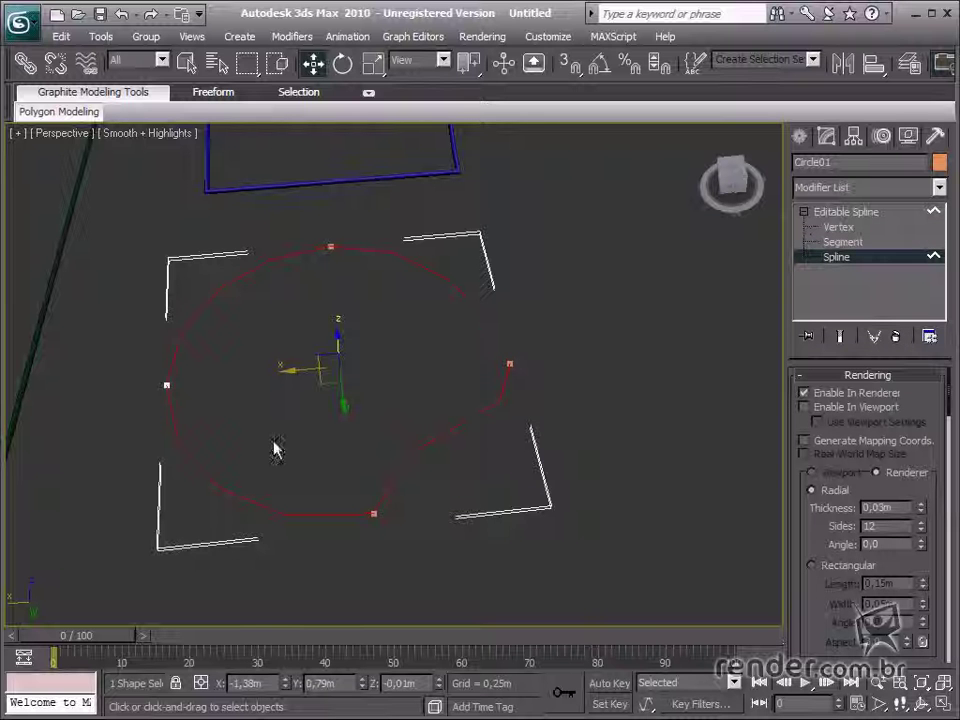
left_click(414, 471)
scroll(420, 418, "down", 4)
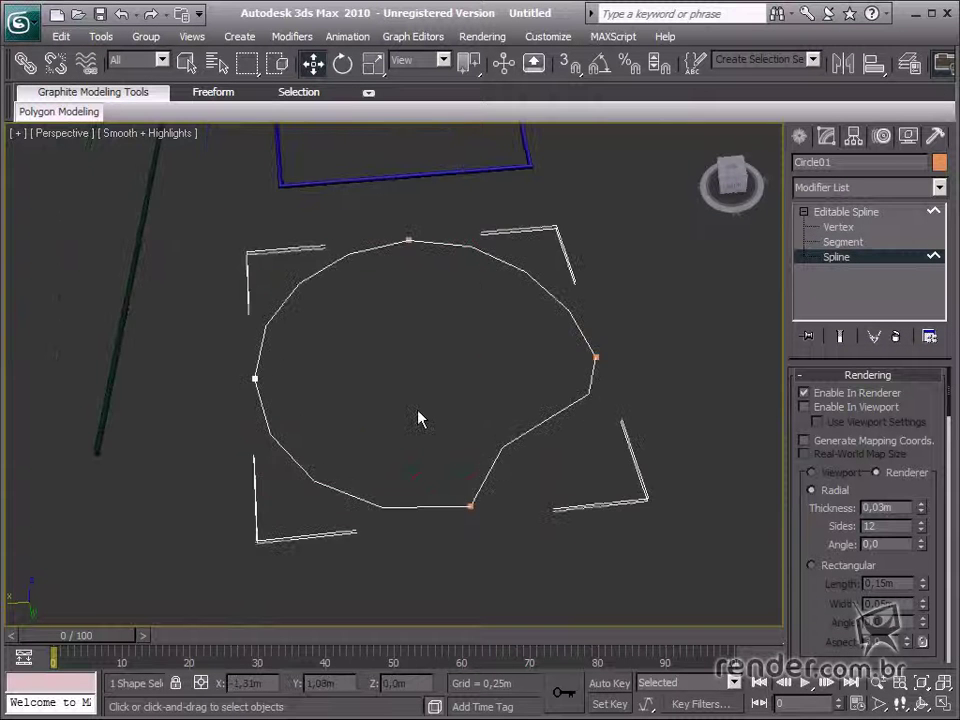
left_click(933, 258)
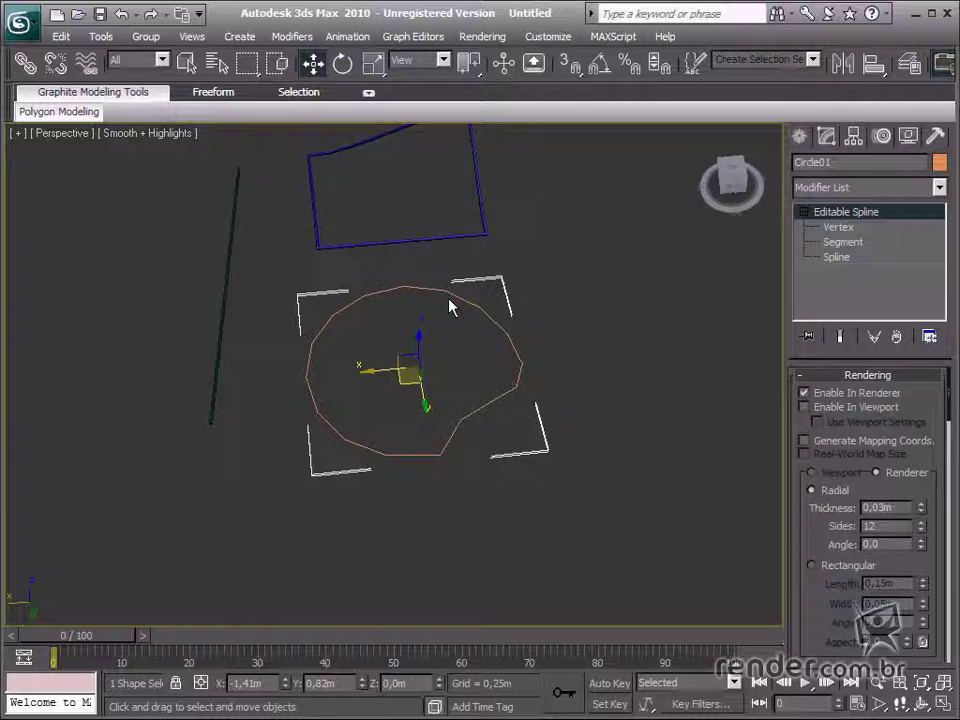
middle_click_drag(418, 382, 449, 462, "alt")
scroll(456, 422, "up", 4)
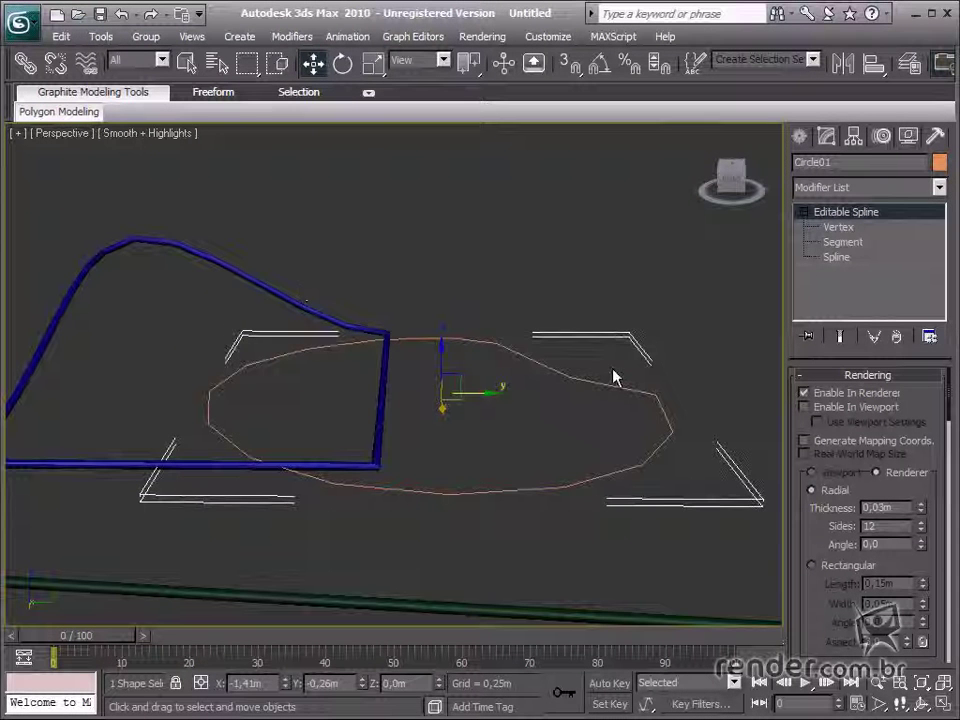
Attach the blue Rectangle01 to Circle01 using Attach in the Geometry rollout.
left_click_drag(939, 491, 942, 150)
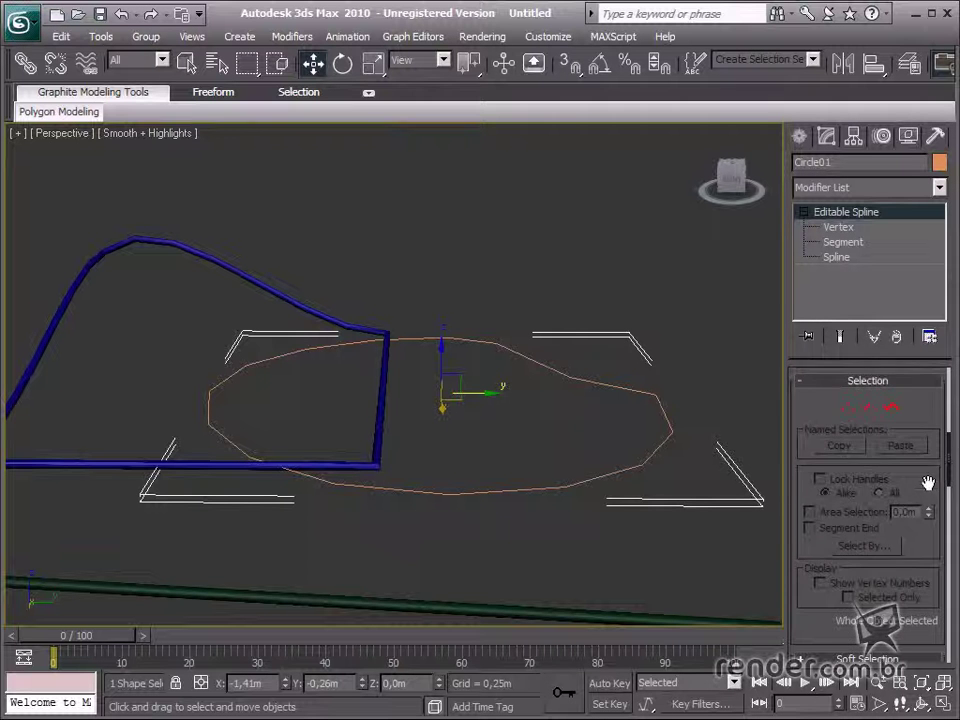
scroll(910, 520, "down", 5)
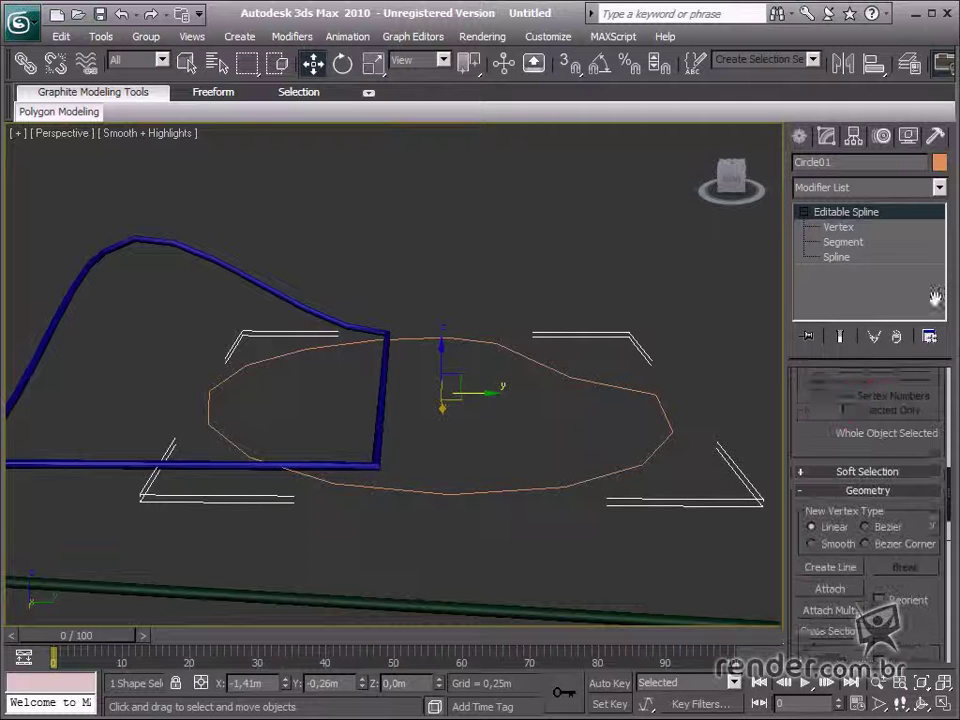
left_click(832, 573)
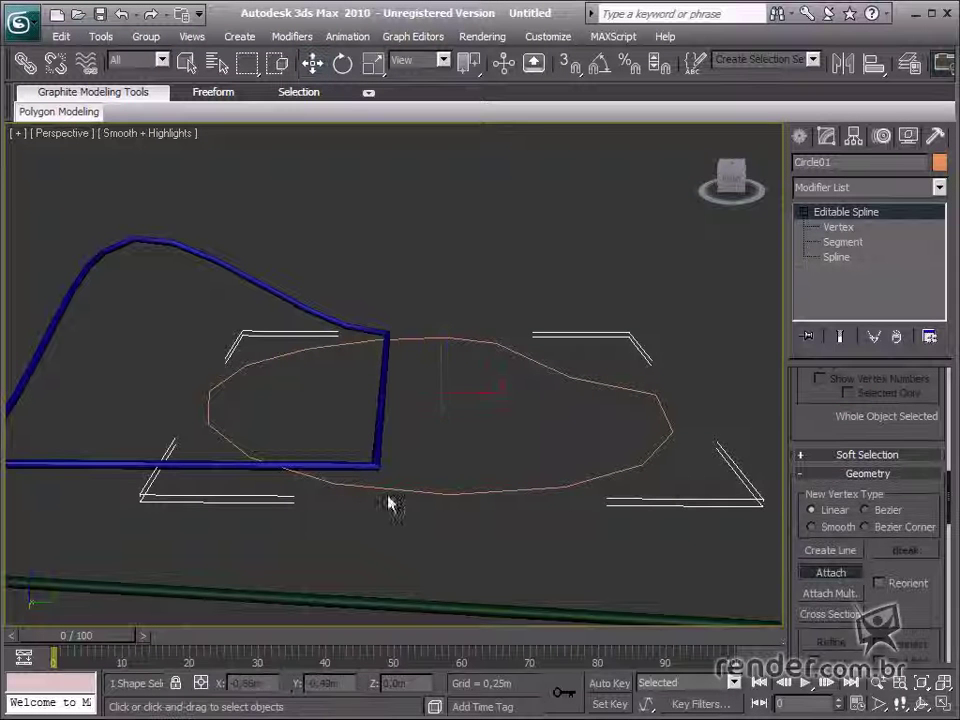
left_click(236, 465)
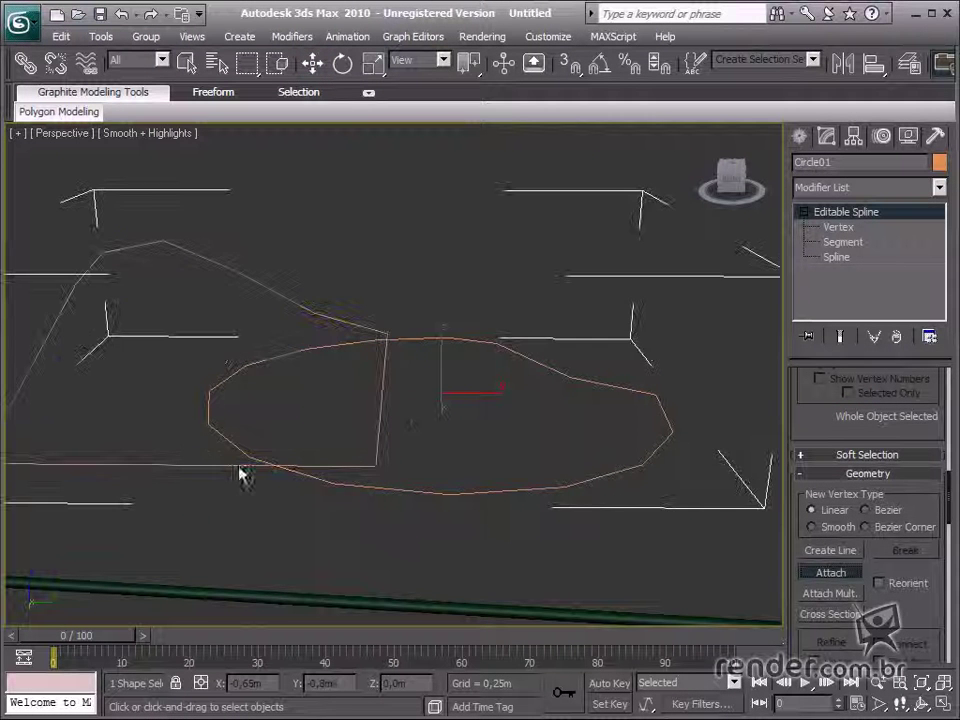
left_click(316, 66)
middle_click_drag(332, 279, 392, 310)
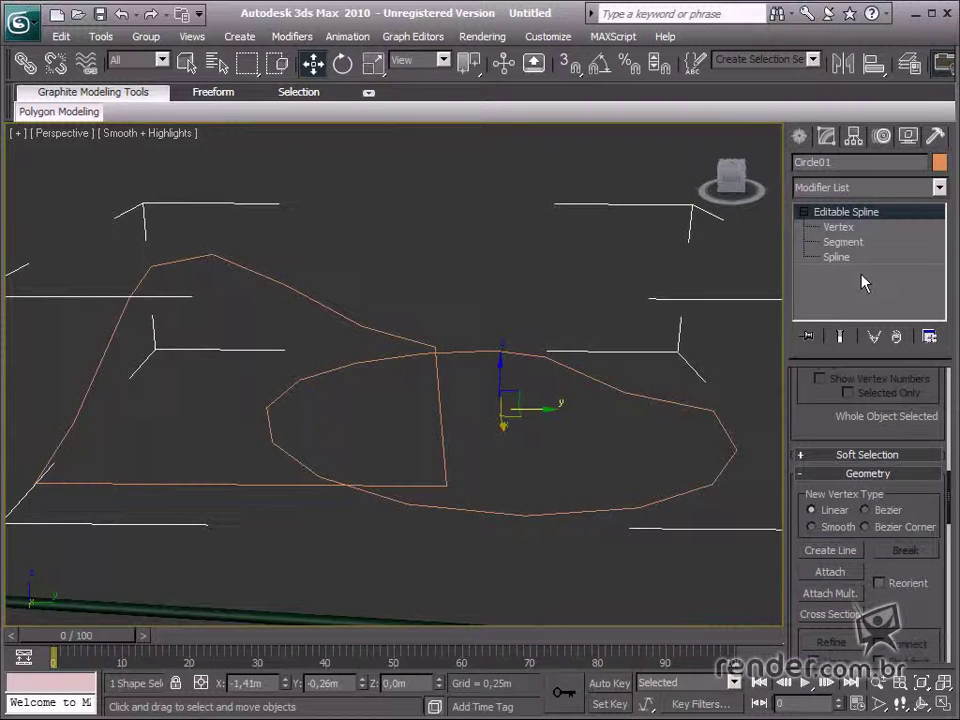
scroll(480, 437, "down", 5)
scroll(478, 440, "up", 5)
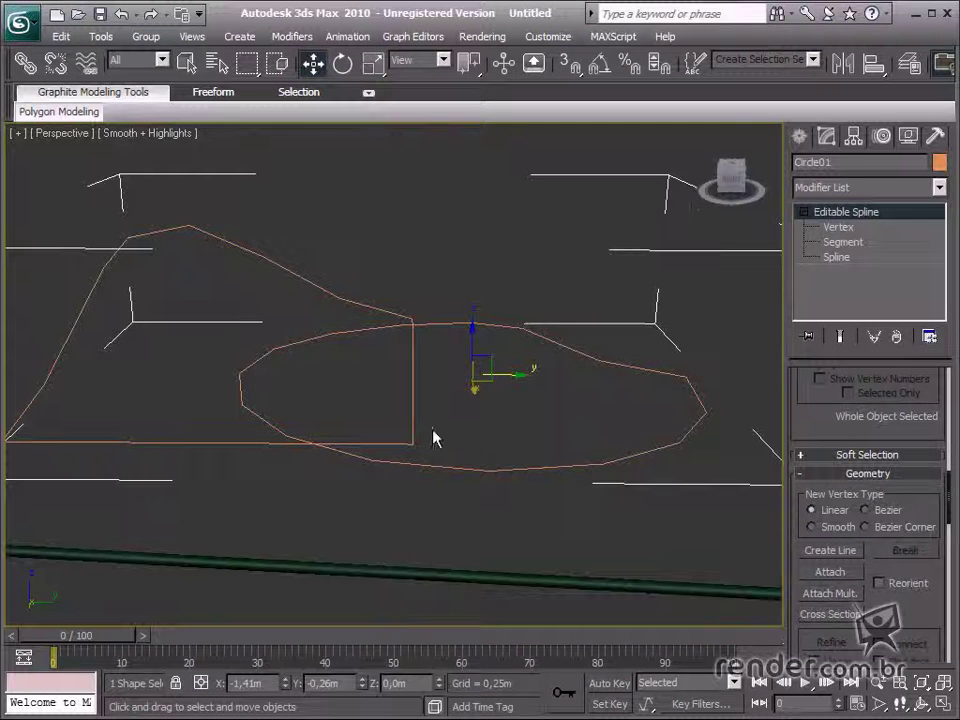
scroll(425, 447, "up", 3)
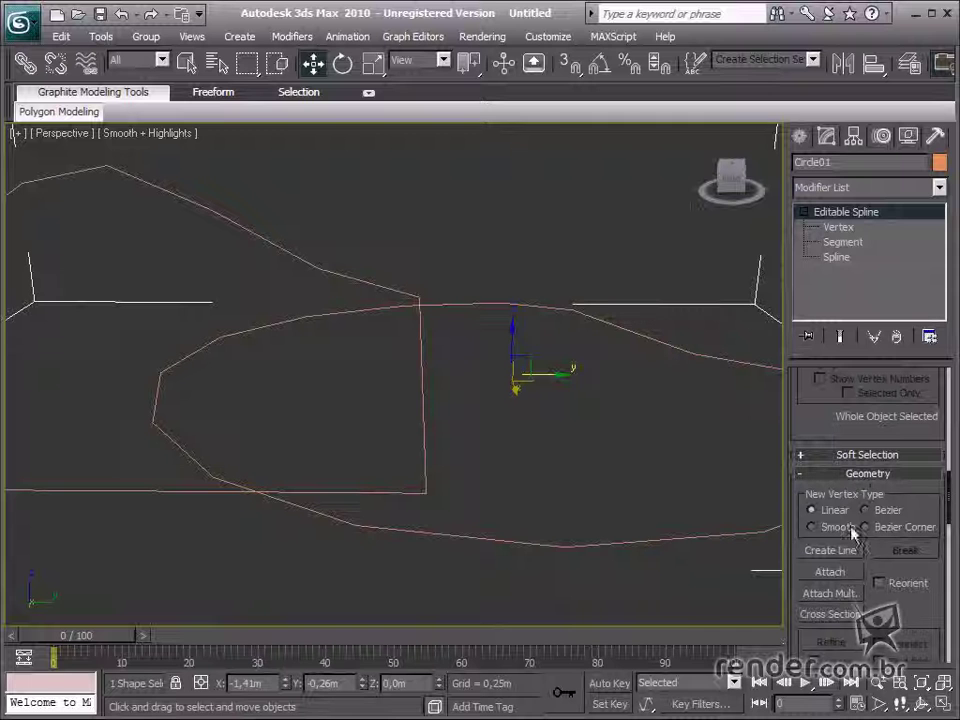
At Spline level, select the rectangle and circle splines in turn, then return to object level.
left_click(837, 257)
left_click(420, 360)
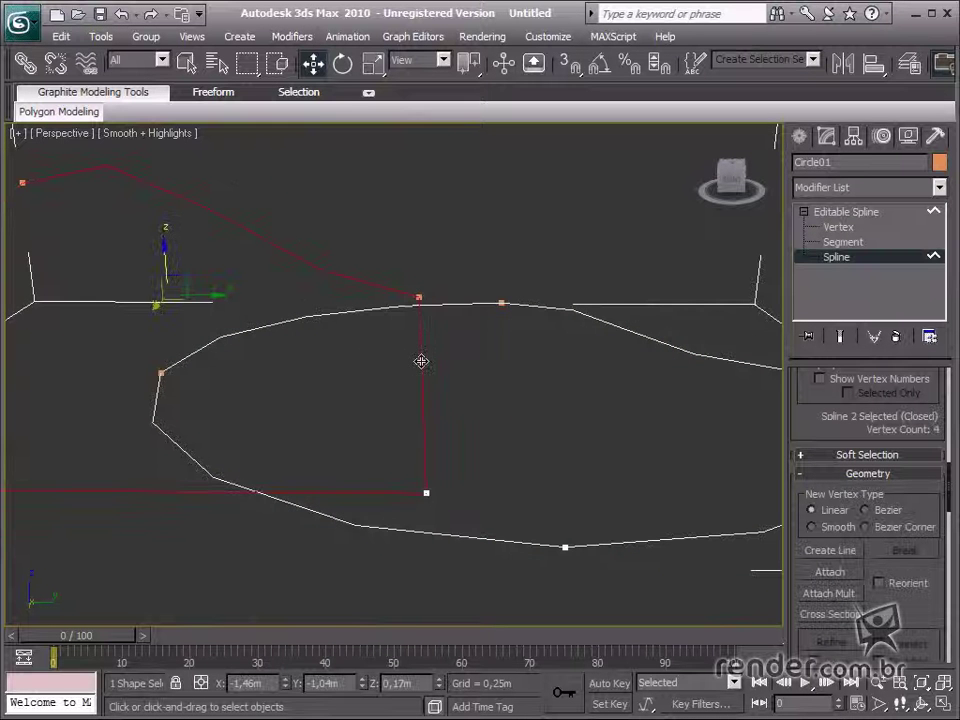
scroll(439, 336, "down", 3)
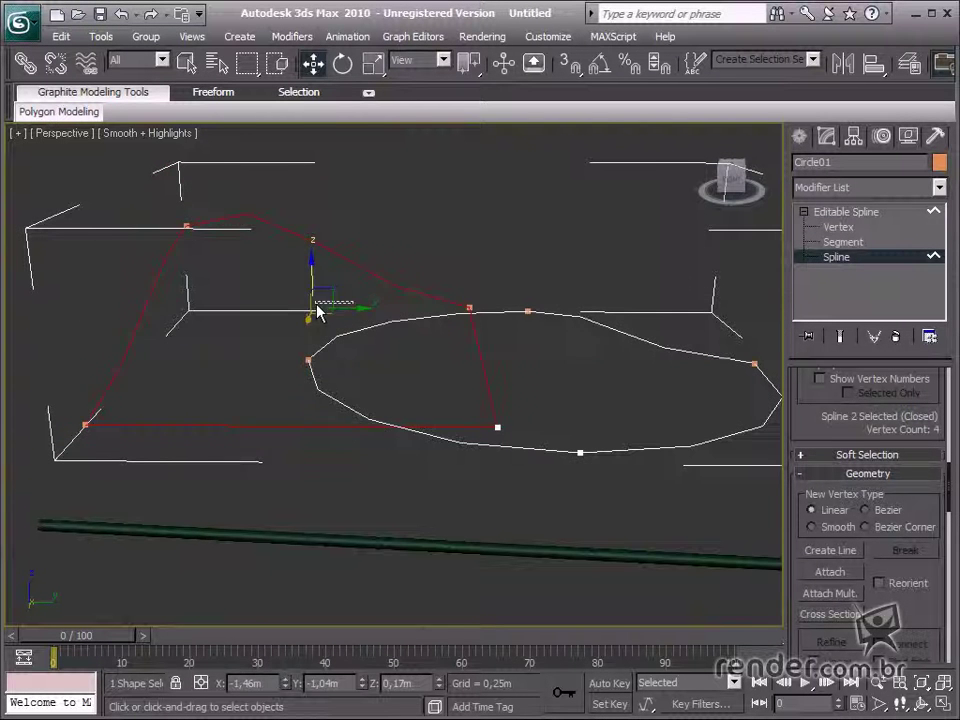
left_click(435, 335)
left_click(450, 306)
left_click(450, 306)
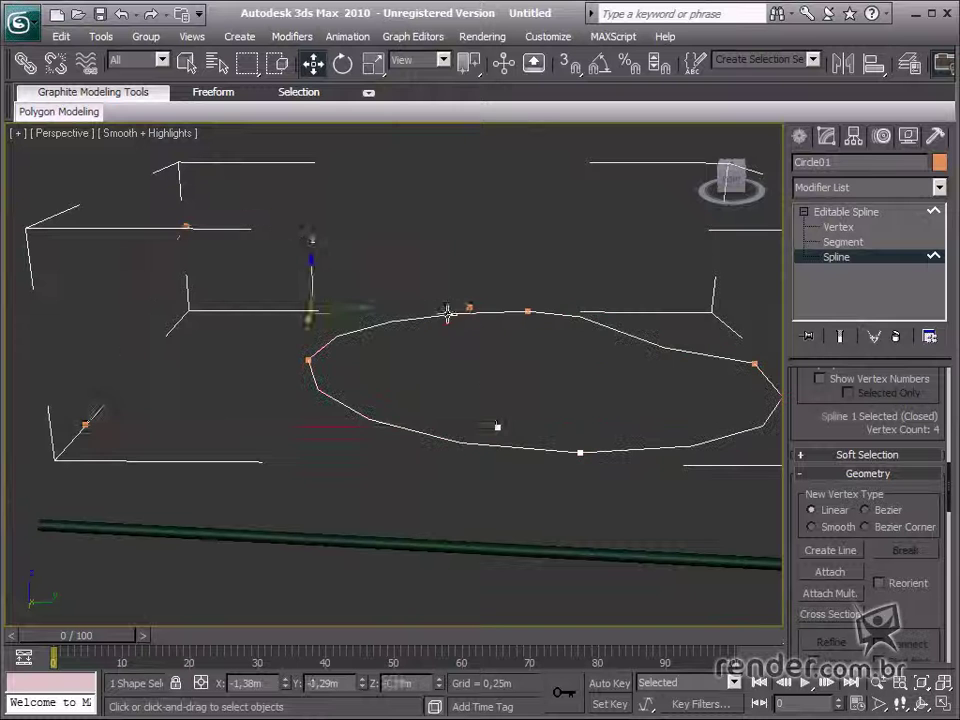
left_click(521, 379)
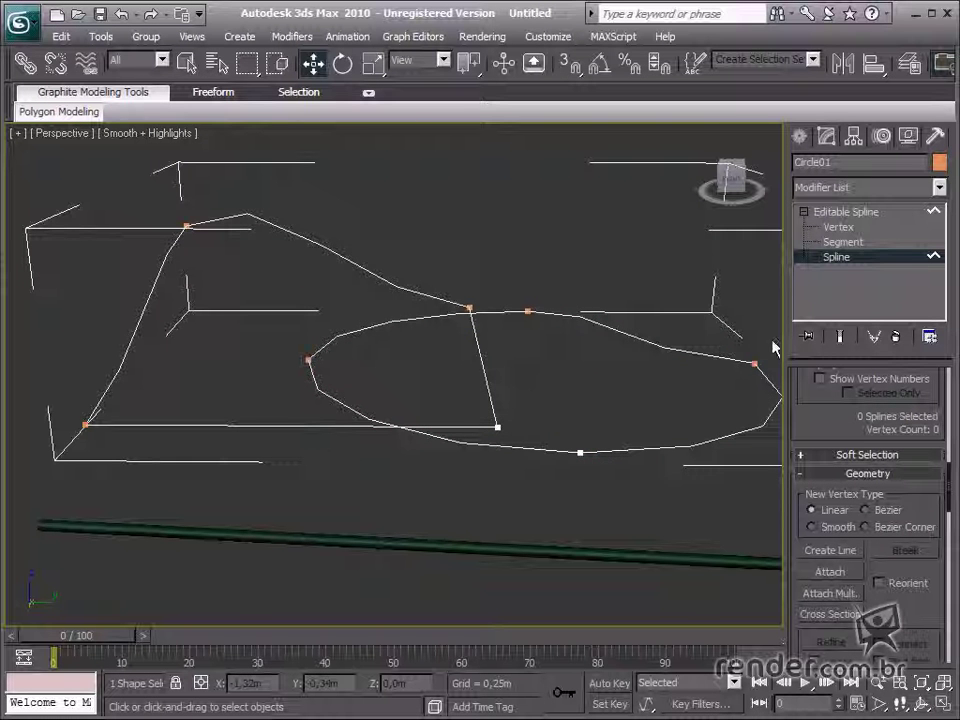
left_click(930, 259)
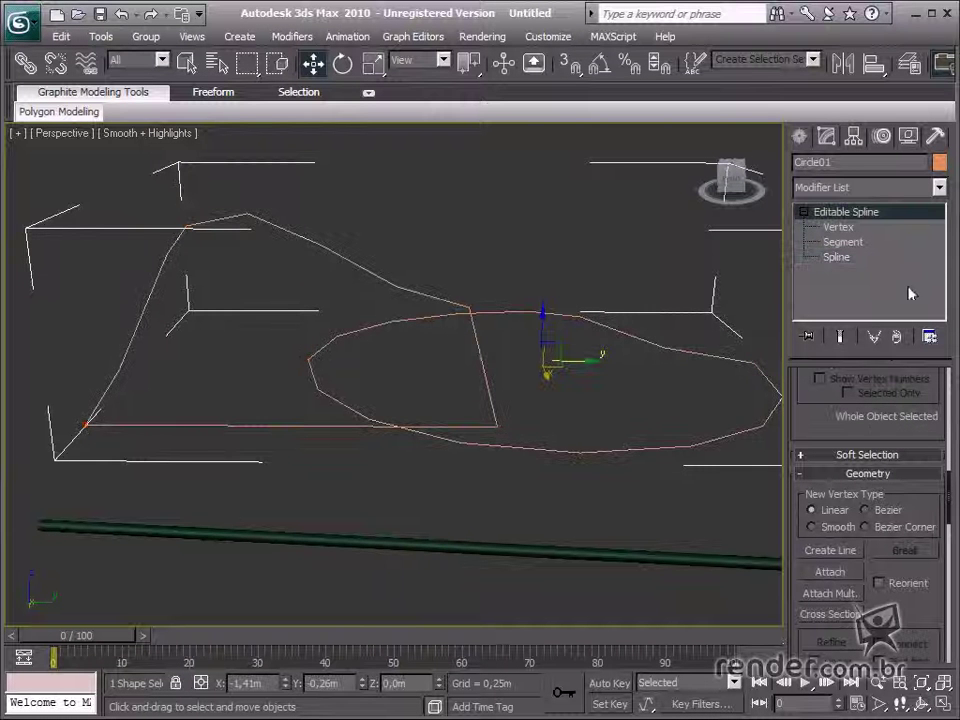